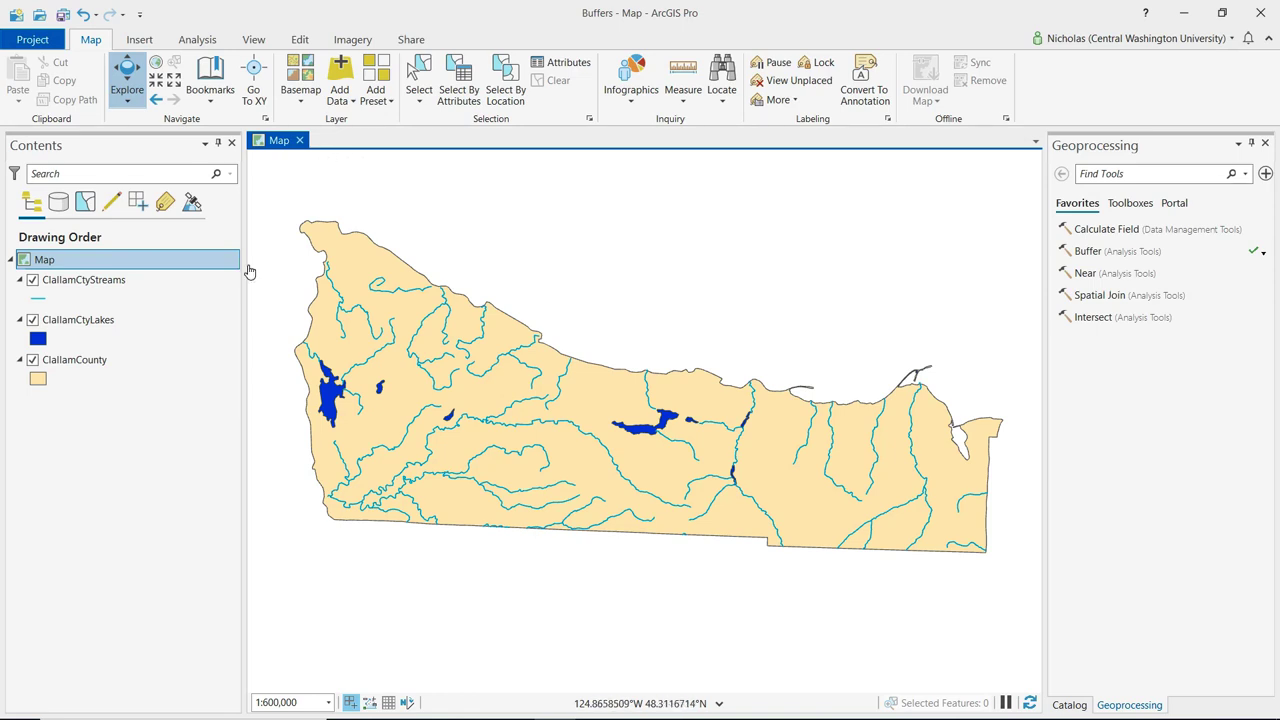
Step: Switch off the ClallamCtyLakes layer so only the county outline and streams remain
{"action": "left_click", "coordinate": [32, 320]}
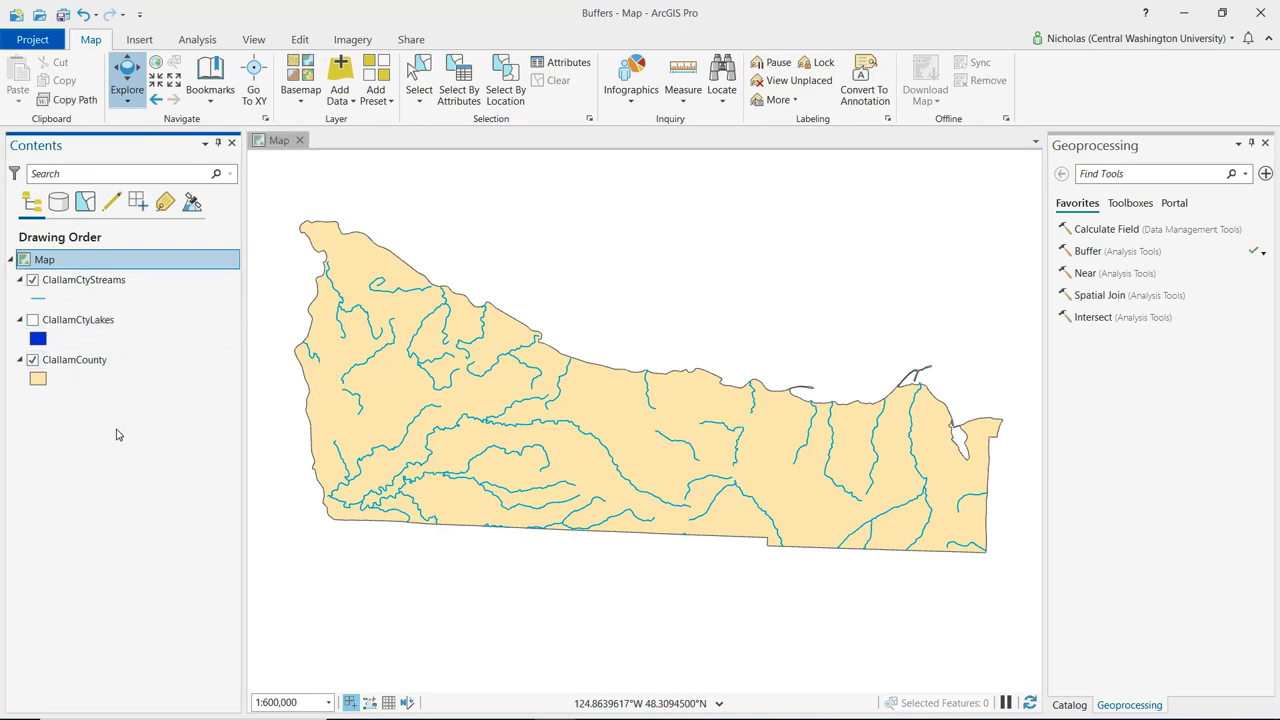
{"action": "right_click", "coordinate": [68, 284]}
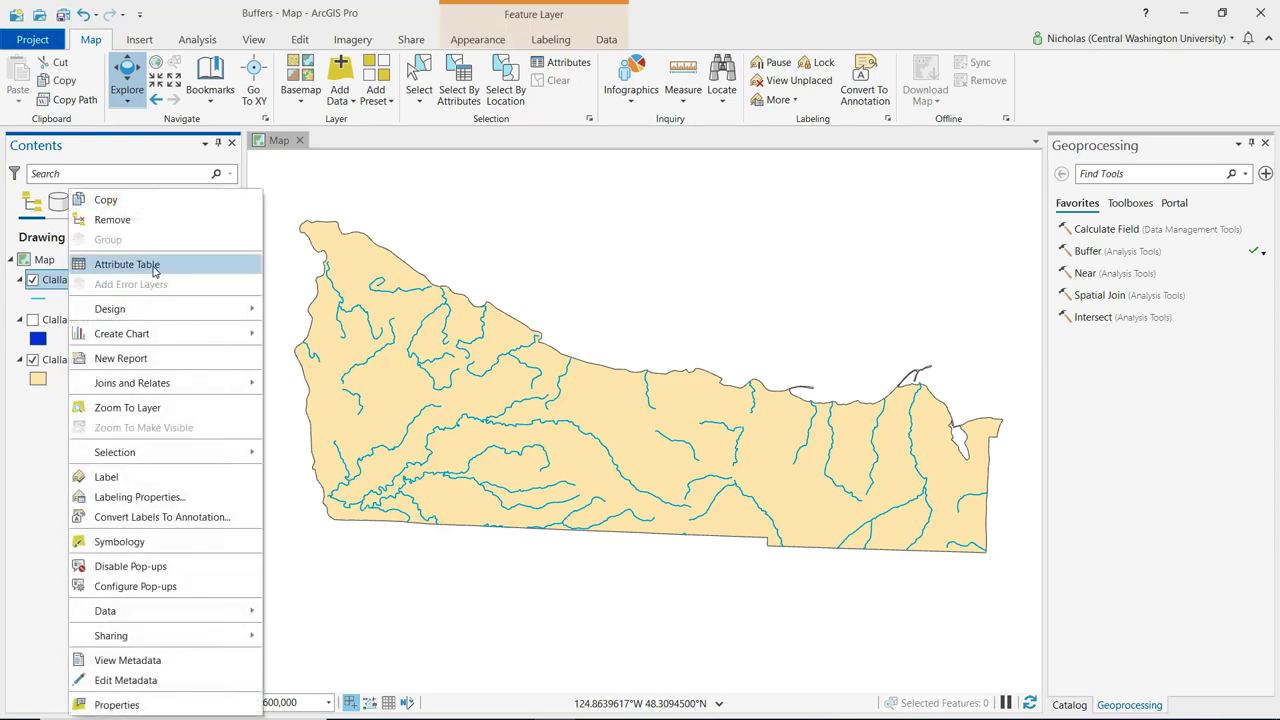
{"action": "left_click", "coordinate": [126, 264]}
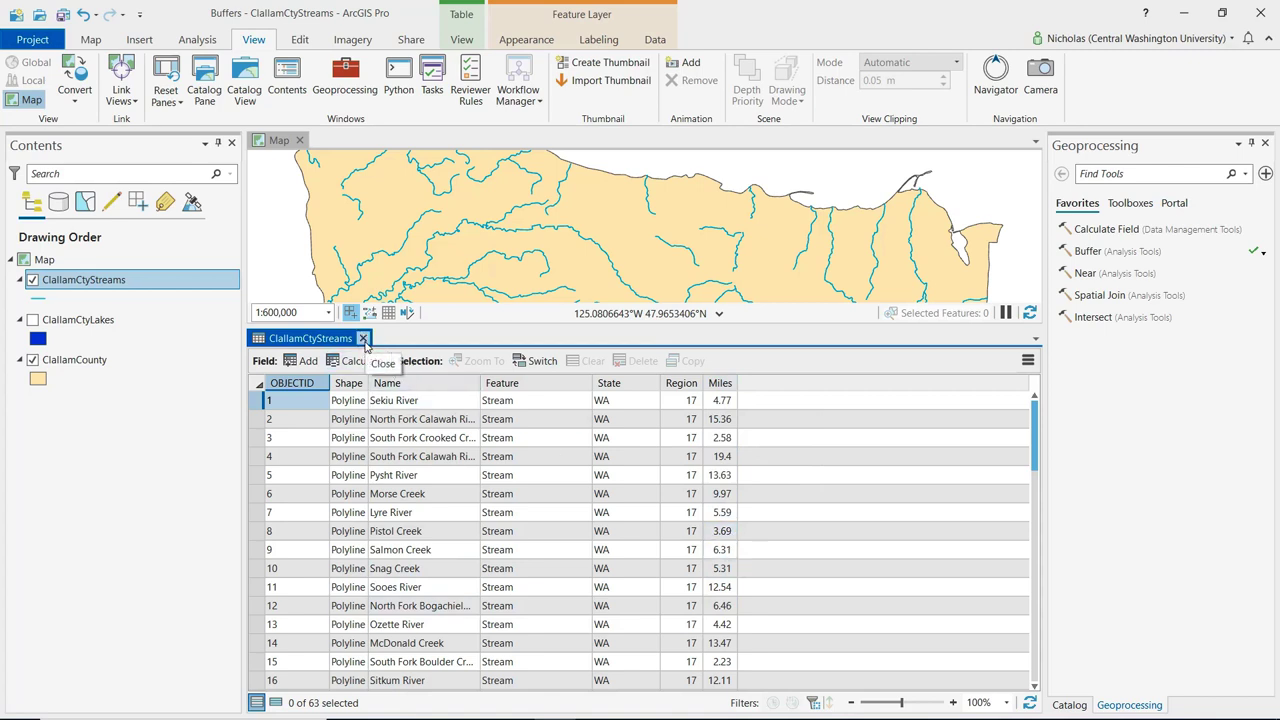
{"action": "left_click", "coordinate": [363, 339]}
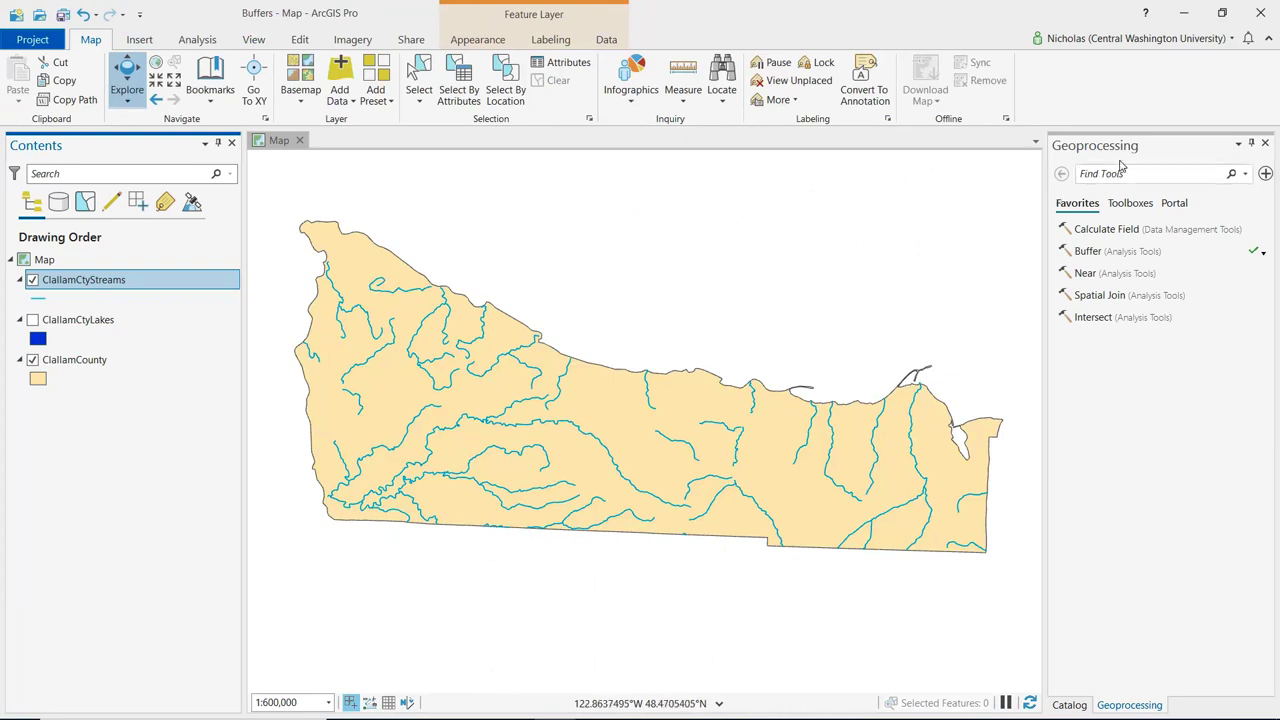
Step: Search the geoprocessing tools for 'buffer' and open Buffer (Analysis Tools)
{"action": "left_click", "coordinate": [1157, 157]}
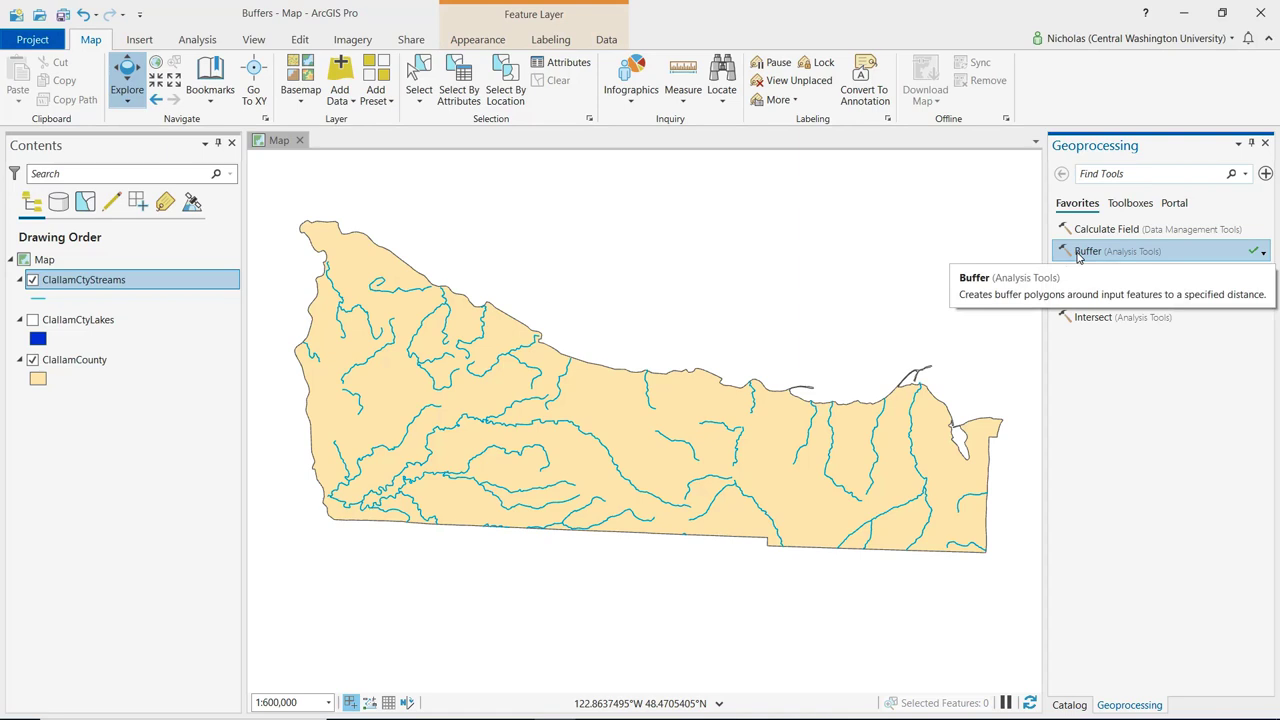
{"action": "type", "text": "buffer"}
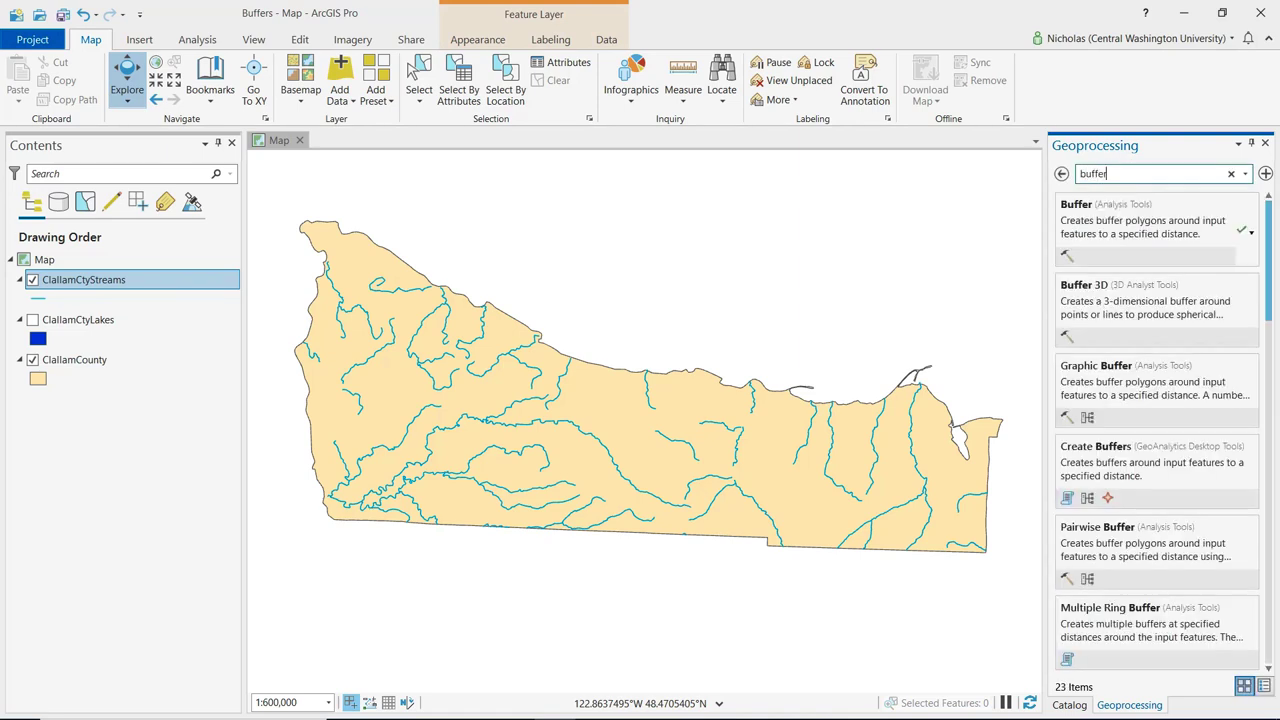
{"action": "left_click", "coordinate": [1089, 230]}
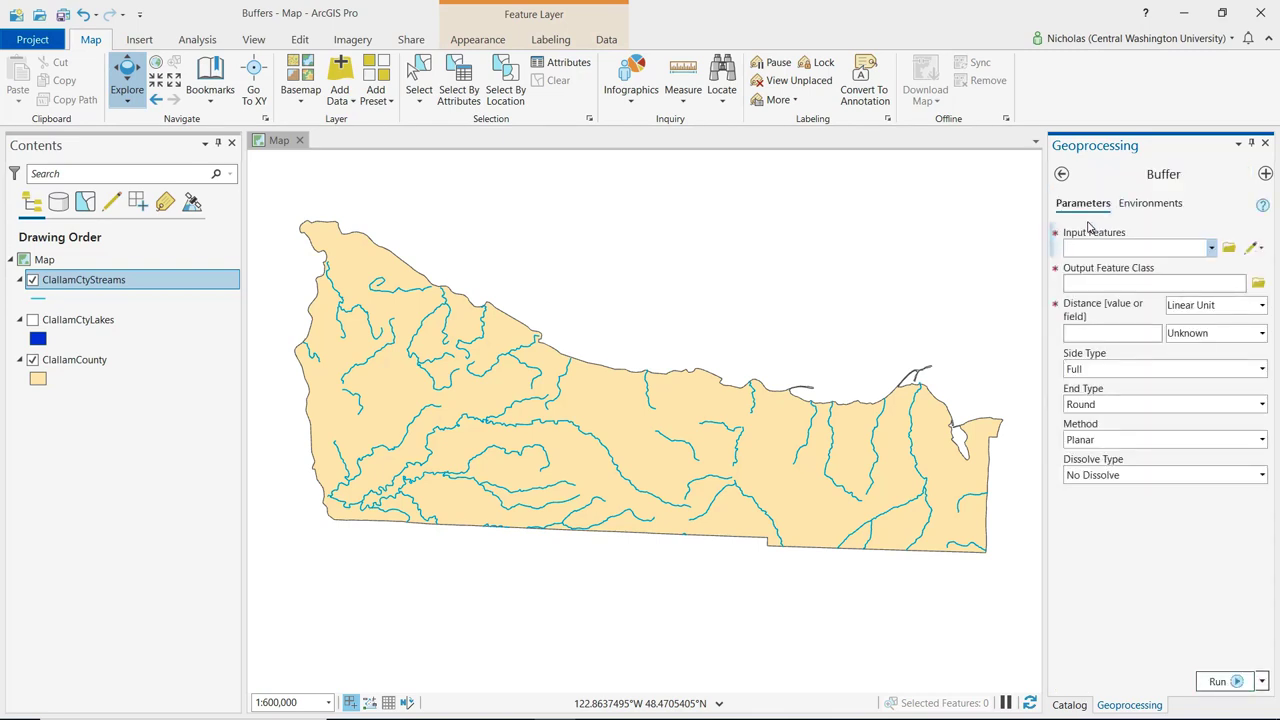
Step: Buffer ClallamCtyStreams at 250 feet, with output named ClallamCtyStreams_Buffer250
{"action": "left_click", "coordinate": [1212, 248]}
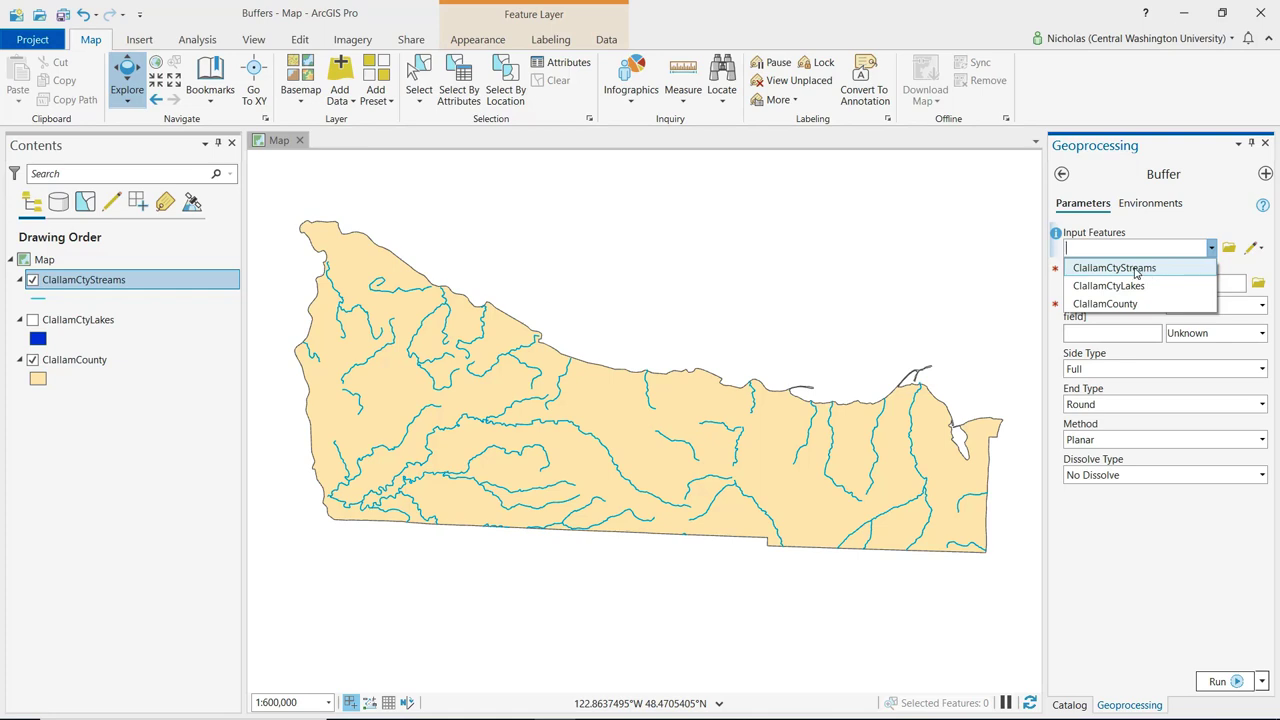
{"action": "left_click", "coordinate": [1140, 268]}
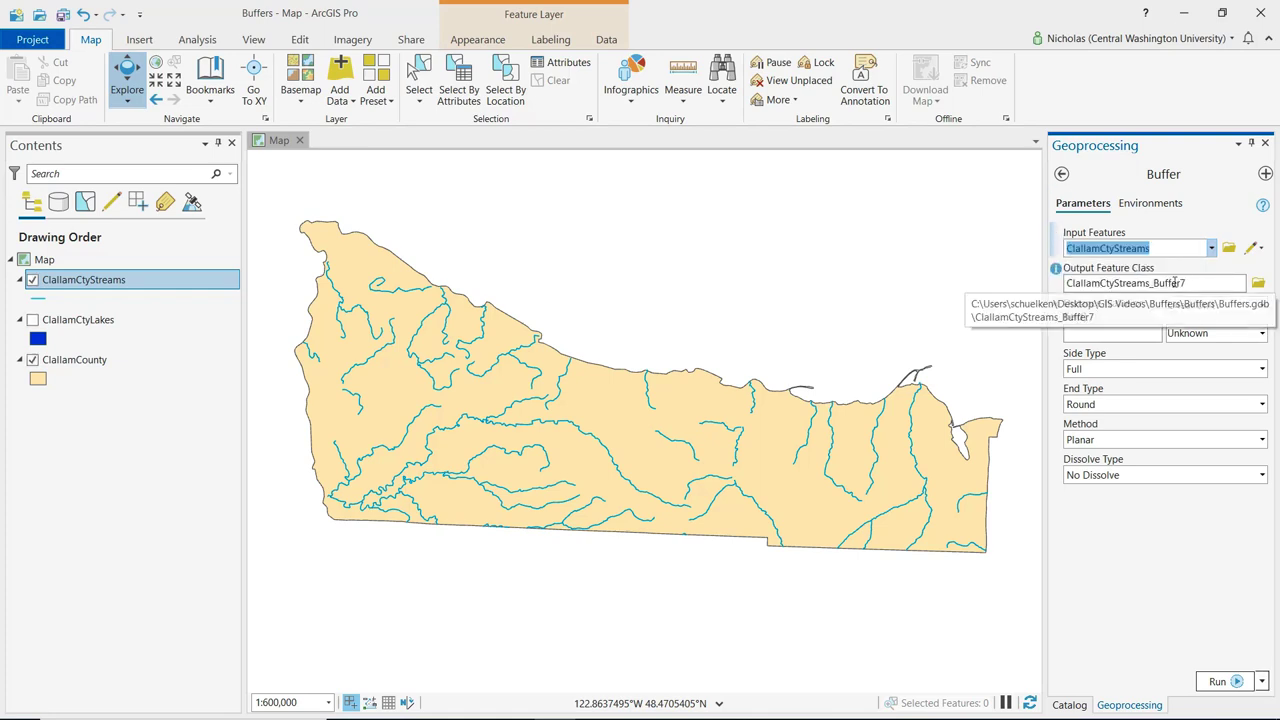
{"action": "left_click", "coordinate": [1220, 283]}
{"action": "key", "text": "BackSpace"}
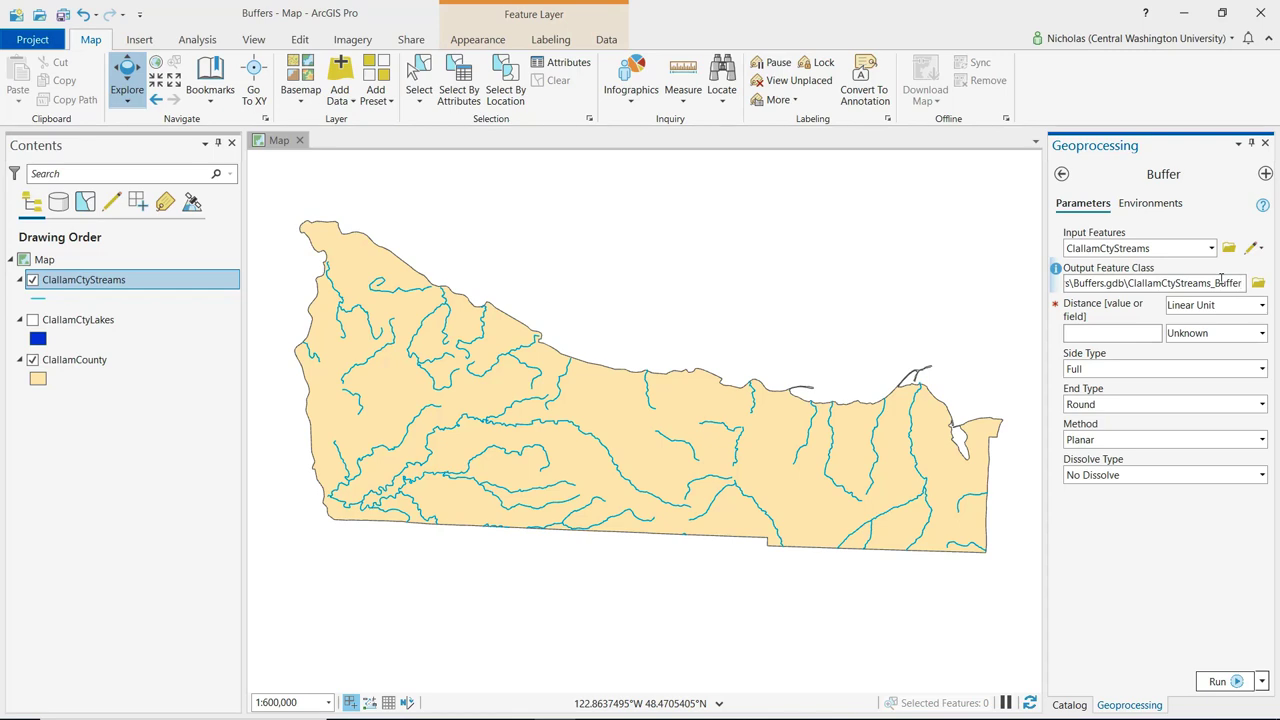
{"action": "type", "text": "250"}
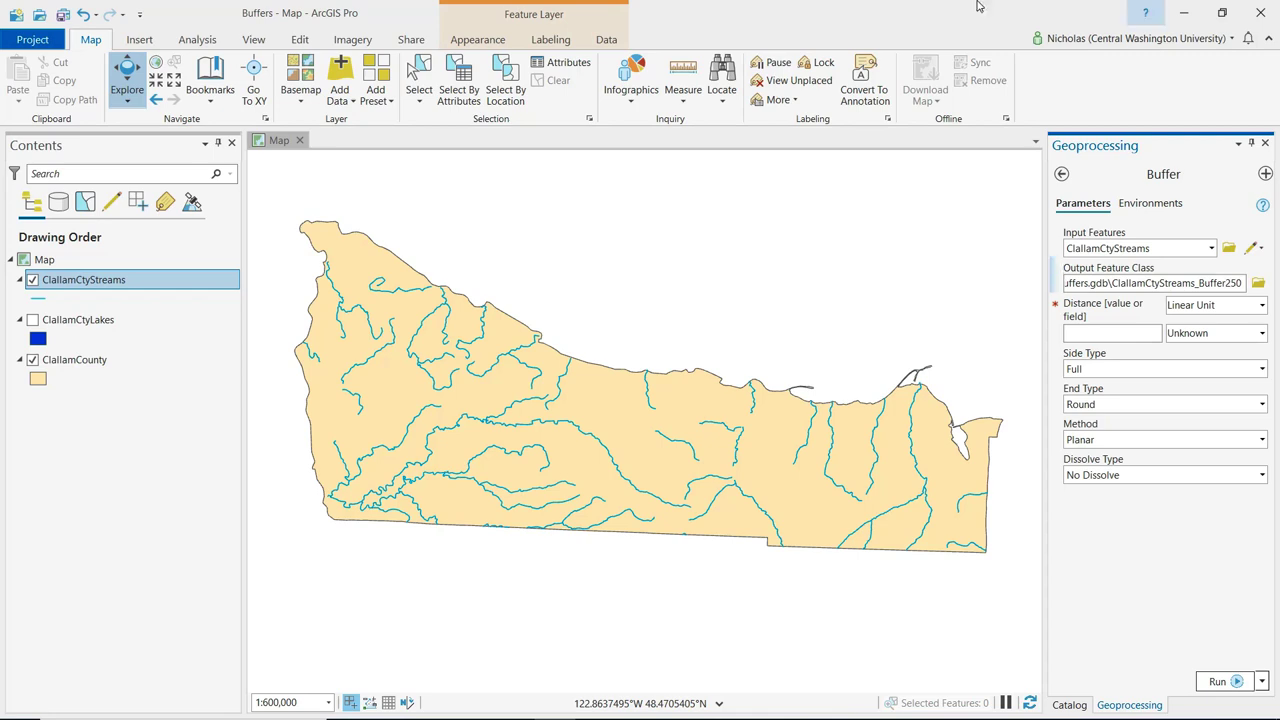
{"action": "left_click", "coordinate": [1110, 336]}
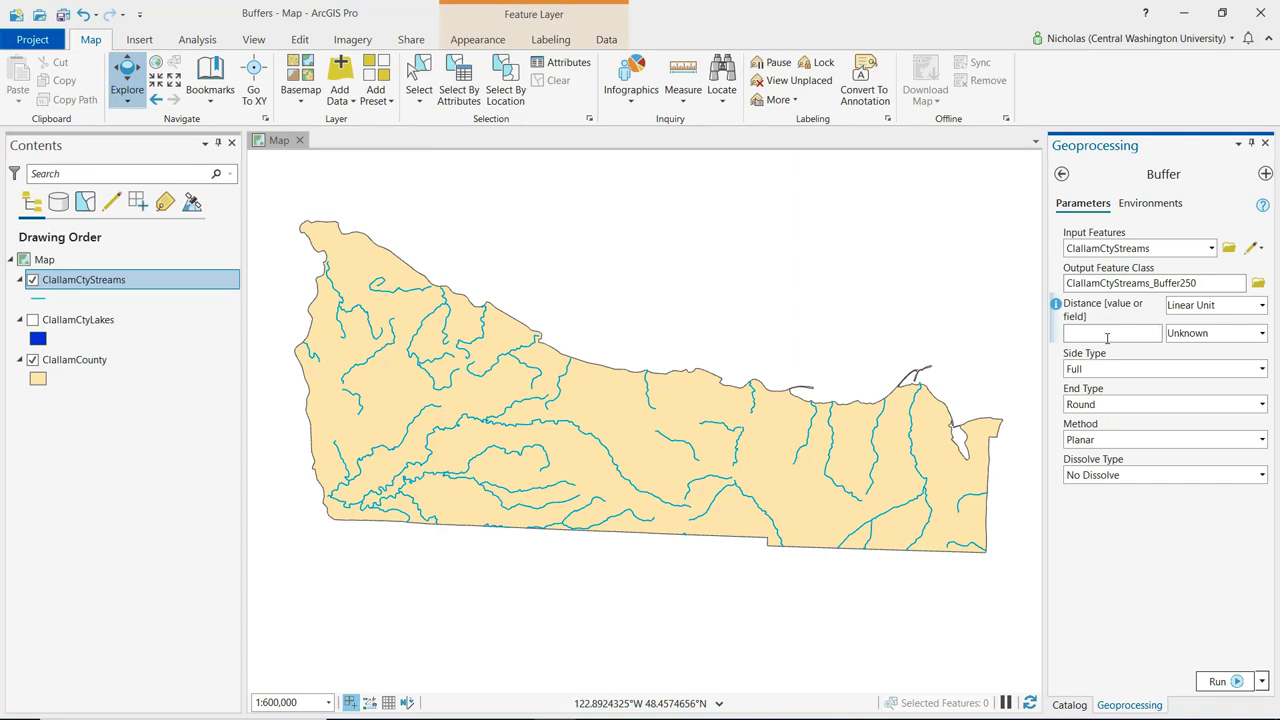
{"action": "type", "text": "250"}
{"action": "key", "text": "Tab"}
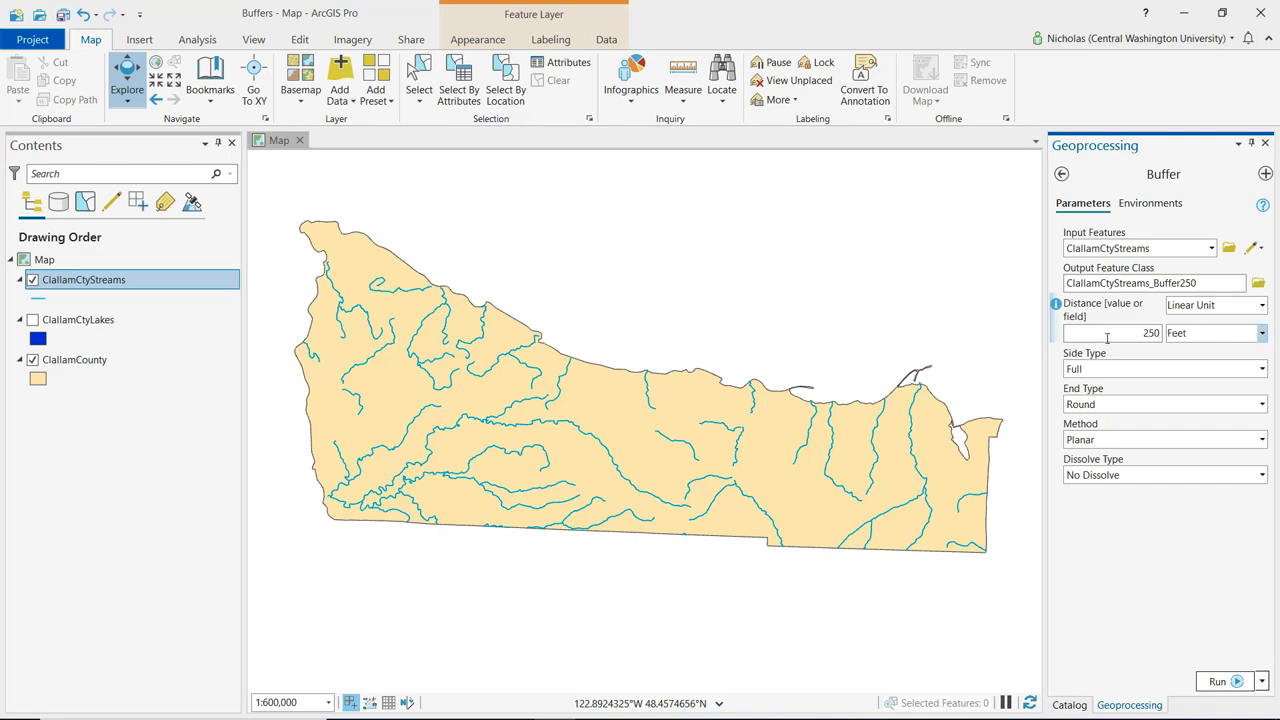
{"action": "right_click", "coordinate": [107, 283]}
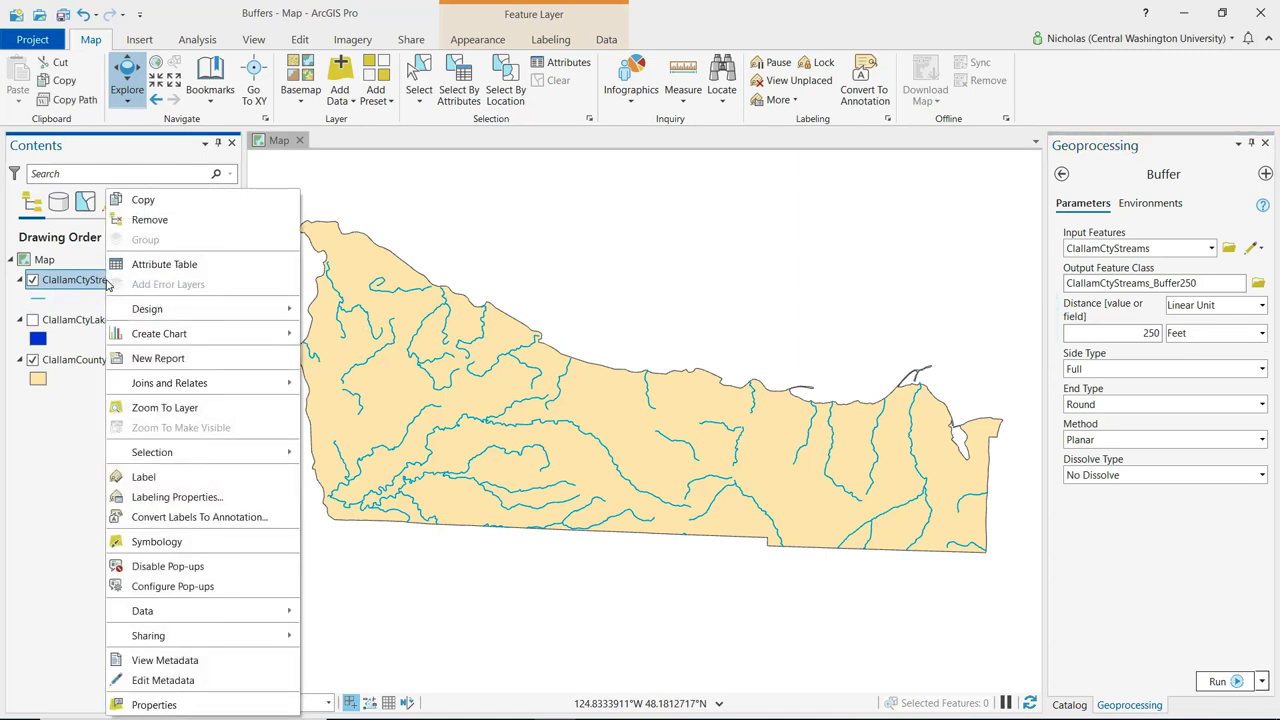
{"action": "left_click", "coordinate": [166, 706]}
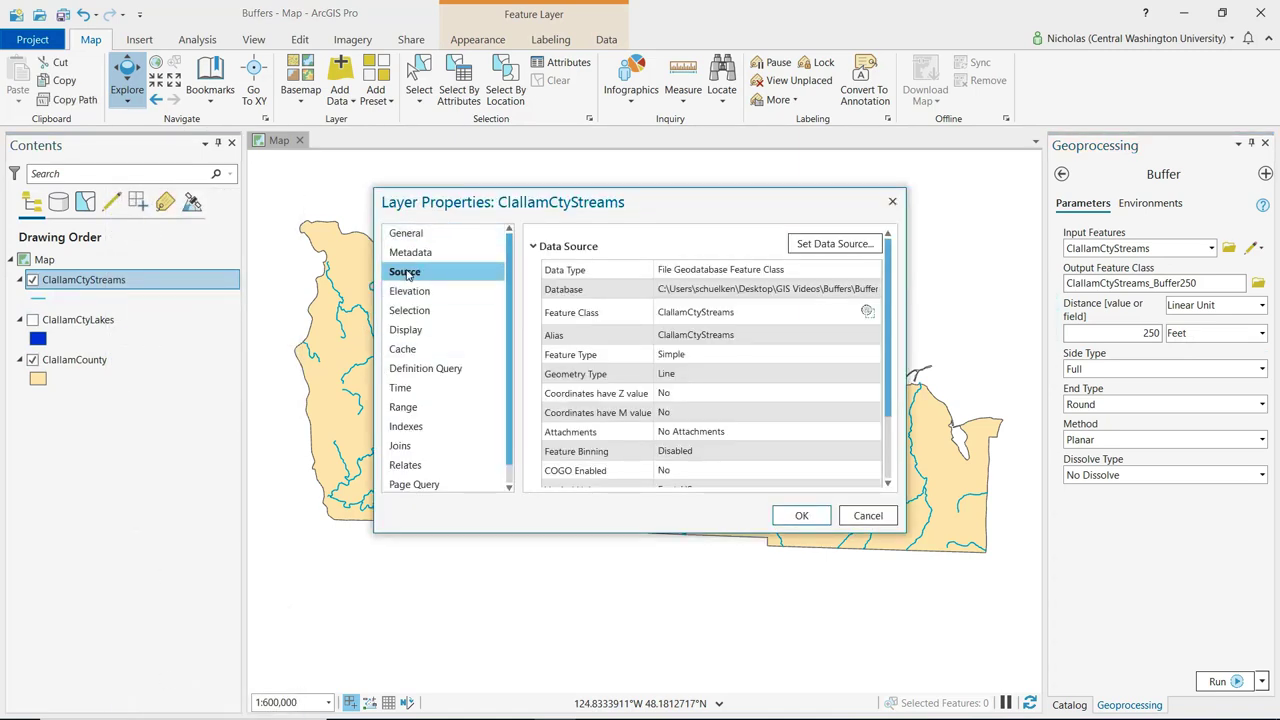
{"action": "scroll", "coordinate": [548, 292], "scroll_direction": "down", "scroll_amount": 3}
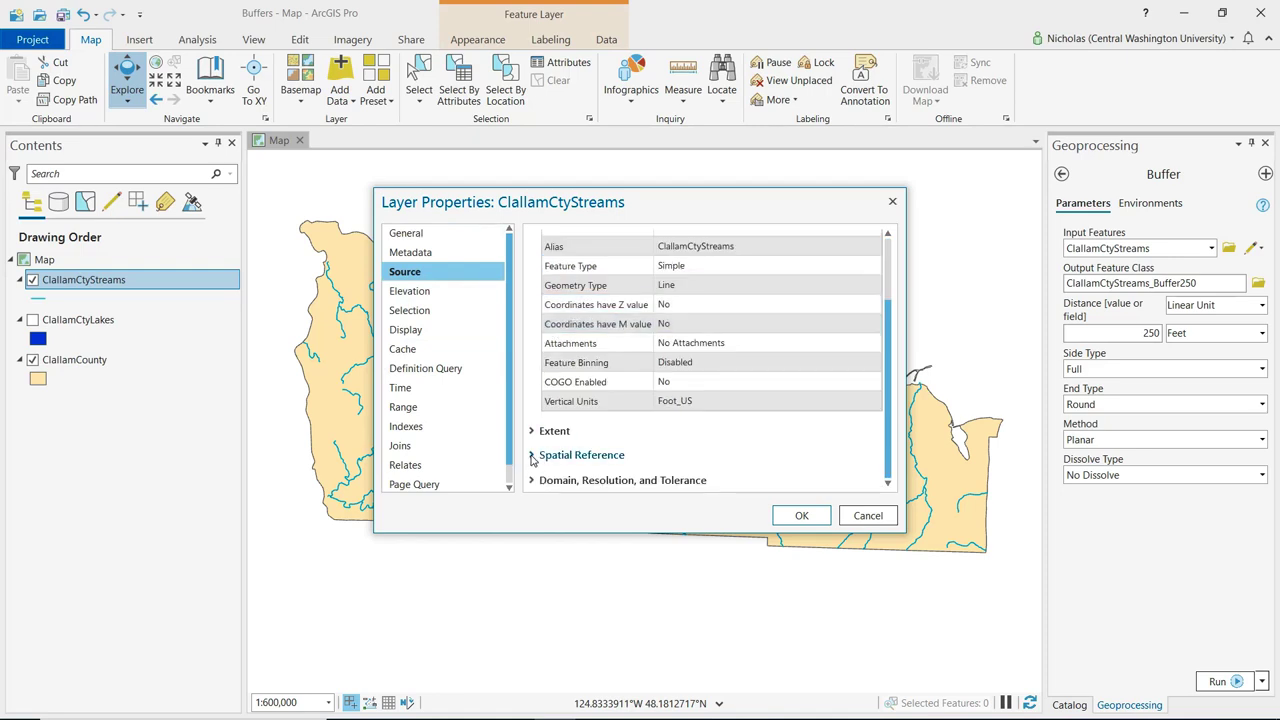
{"action": "left_click", "coordinate": [532, 455]}
{"action": "scroll", "coordinate": [550, 420], "scroll_direction": "down", "scroll_amount": 3}
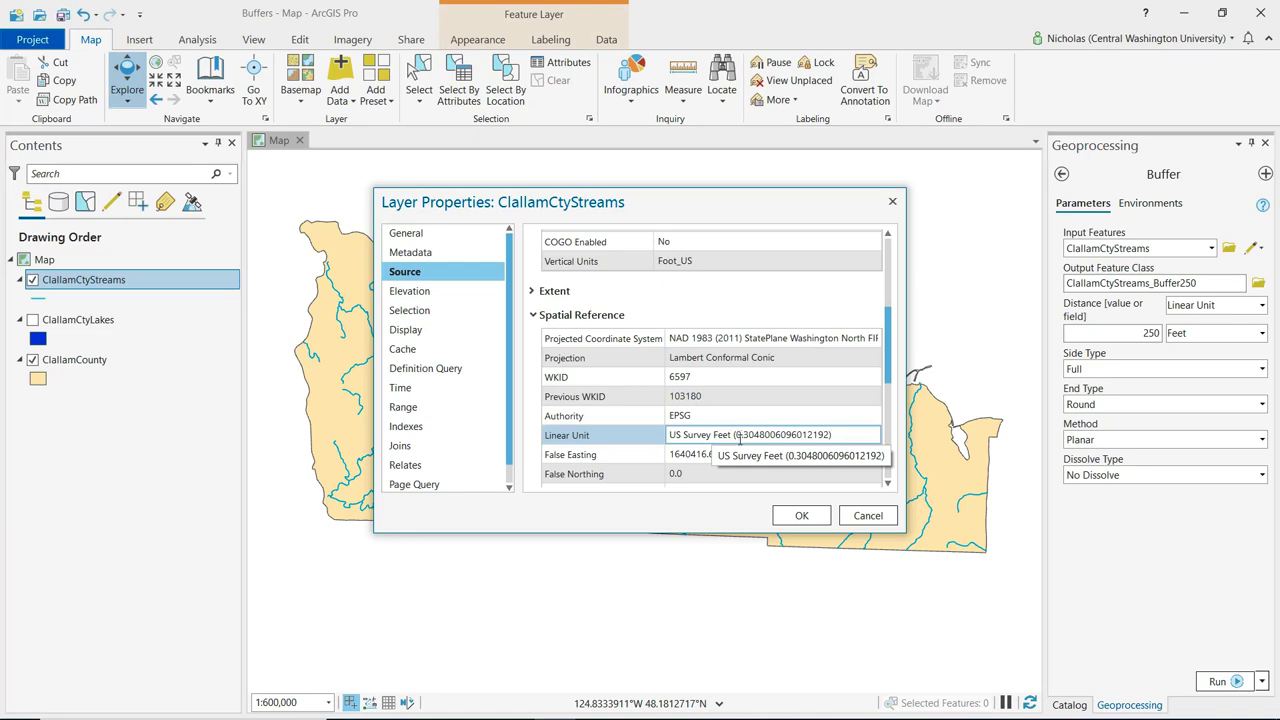
{"action": "left_click", "coordinate": [861, 518]}
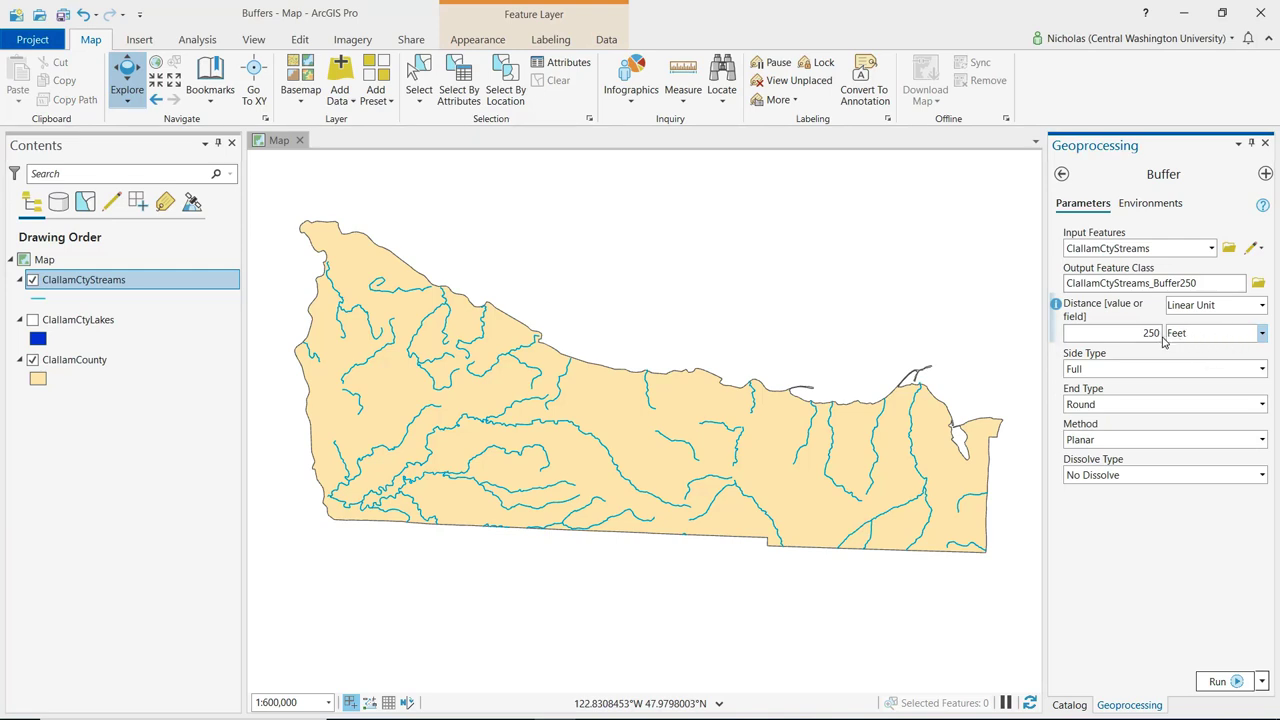
Step: Keep Feet as the distance unit and run the 250-foot stream buffer
{"action": "left_click", "coordinate": [1263, 334]}
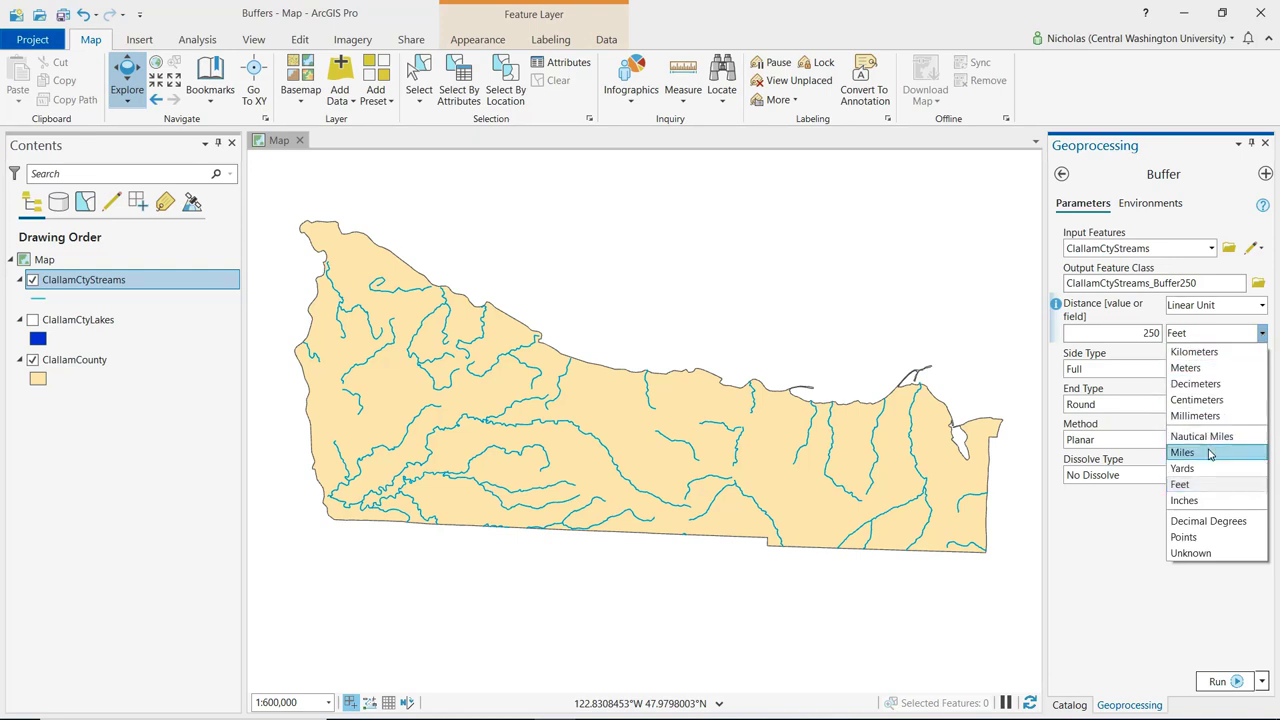
{"action": "left_click", "coordinate": [1127, 543]}
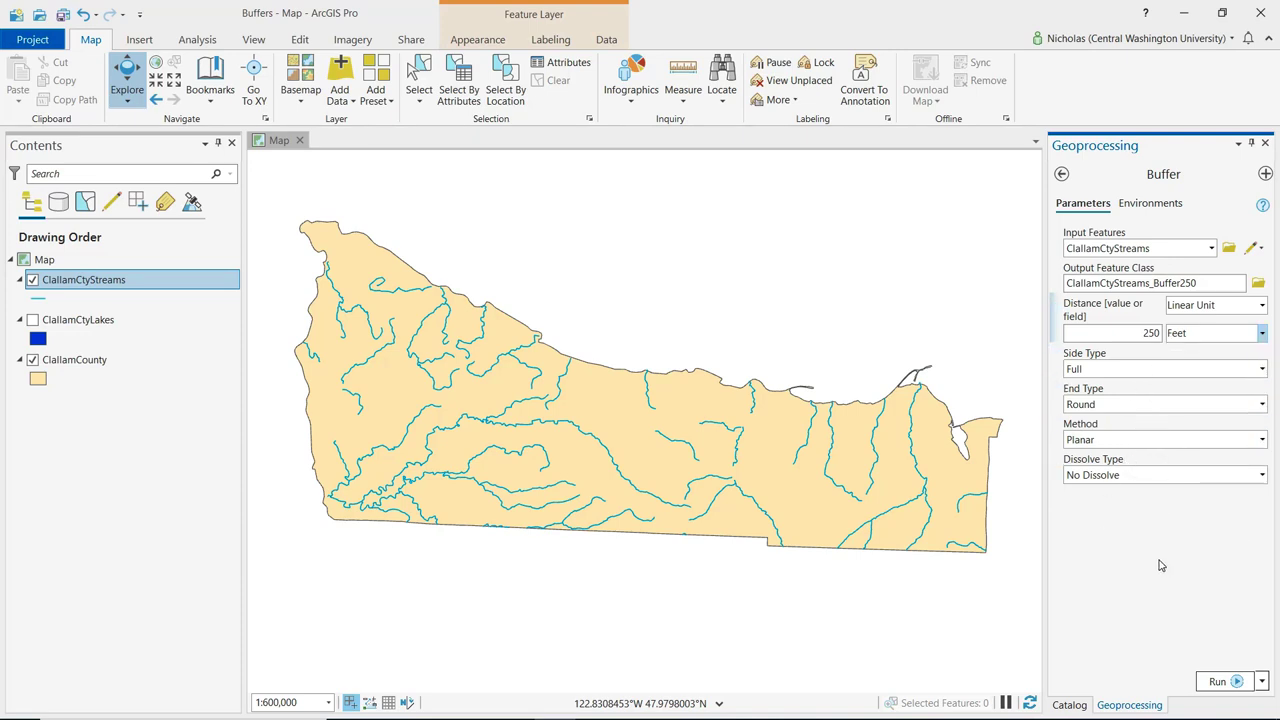
{"action": "left_click", "coordinate": [1218, 682]}
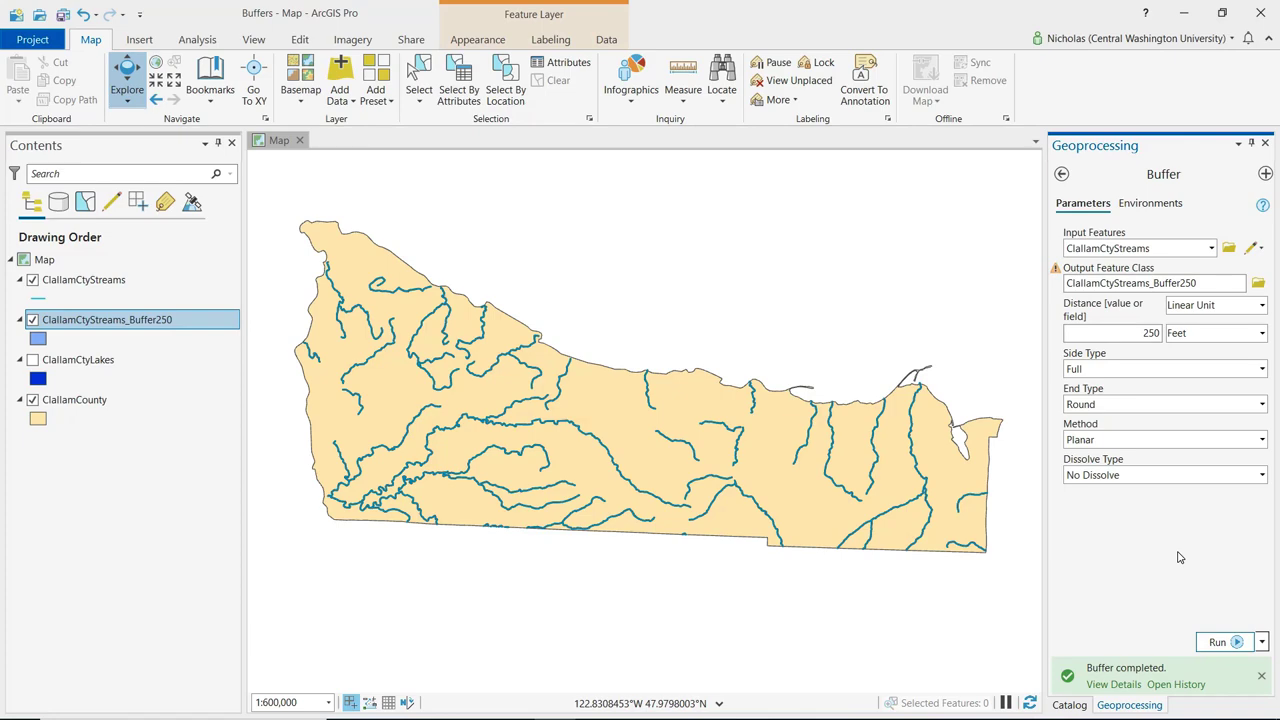
Step: Zoom in on the stream buffers and switch off the ClallamCtyStreams layer
{"action": "scroll", "coordinate": [690, 516], "scroll_direction": "up", "scroll_amount": 5}
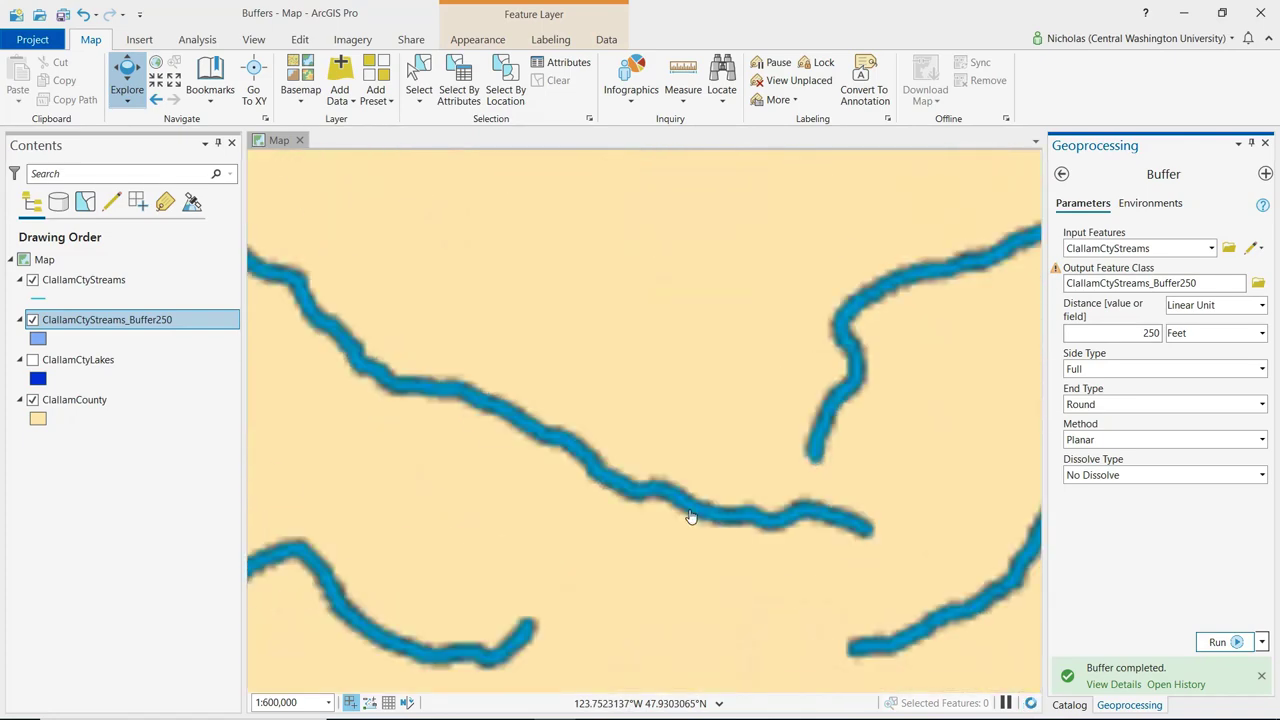
{"action": "scroll", "coordinate": [731, 522], "scroll_direction": "up", "scroll_amount": 1}
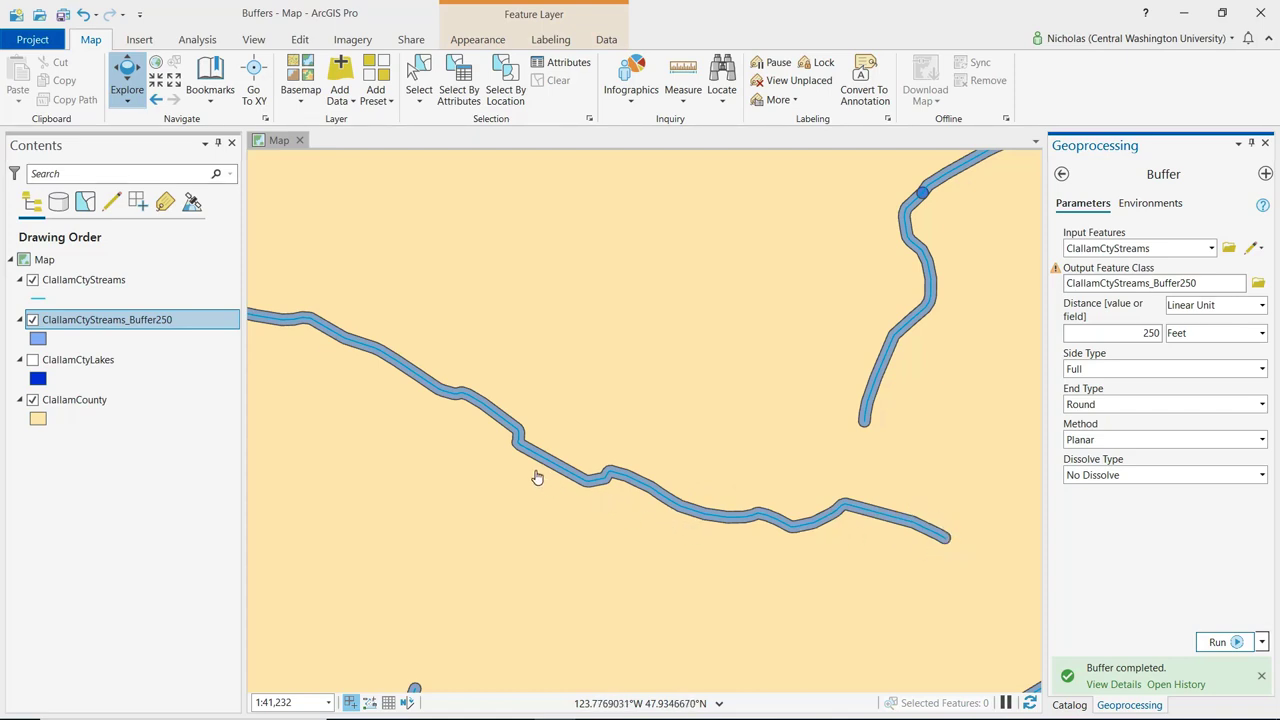
{"action": "left_click", "coordinate": [32, 281]}
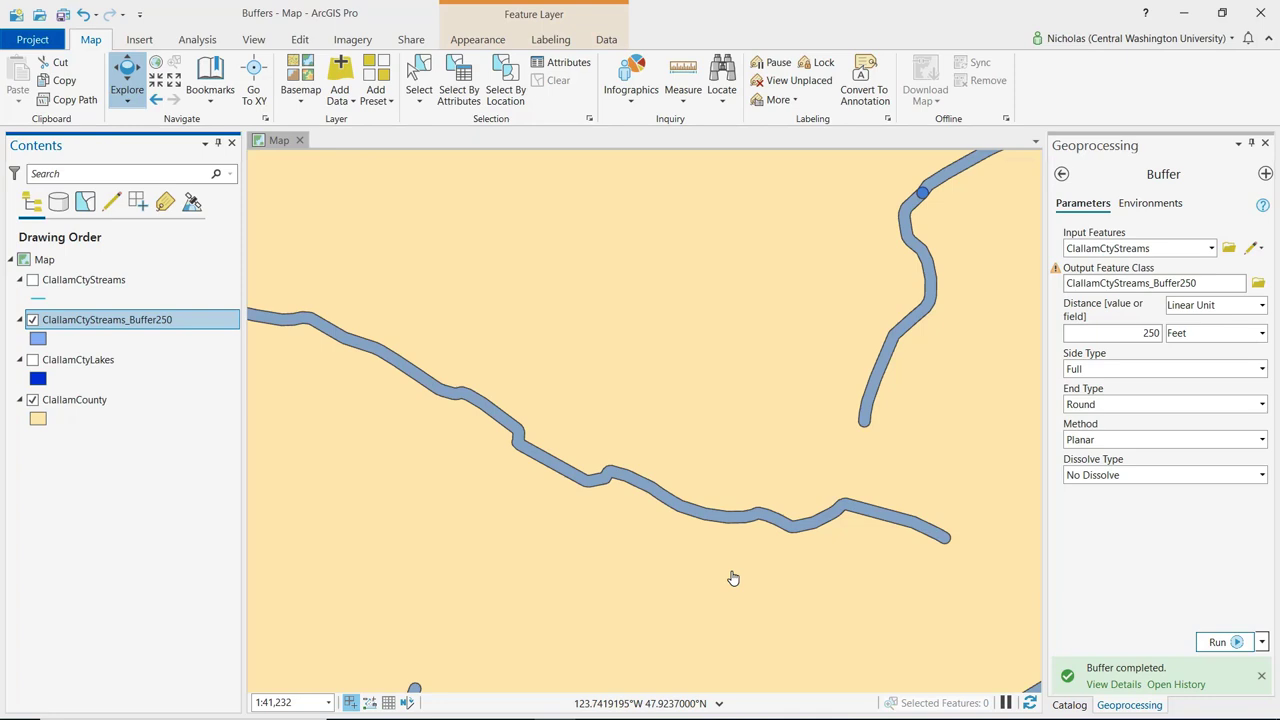
Step: Open the ClallamCtyStreams_Buffer250 attribute table and inspect its OBJECTID_1 and ORIG_FID fields
{"action": "right_click", "coordinate": [130, 324]}
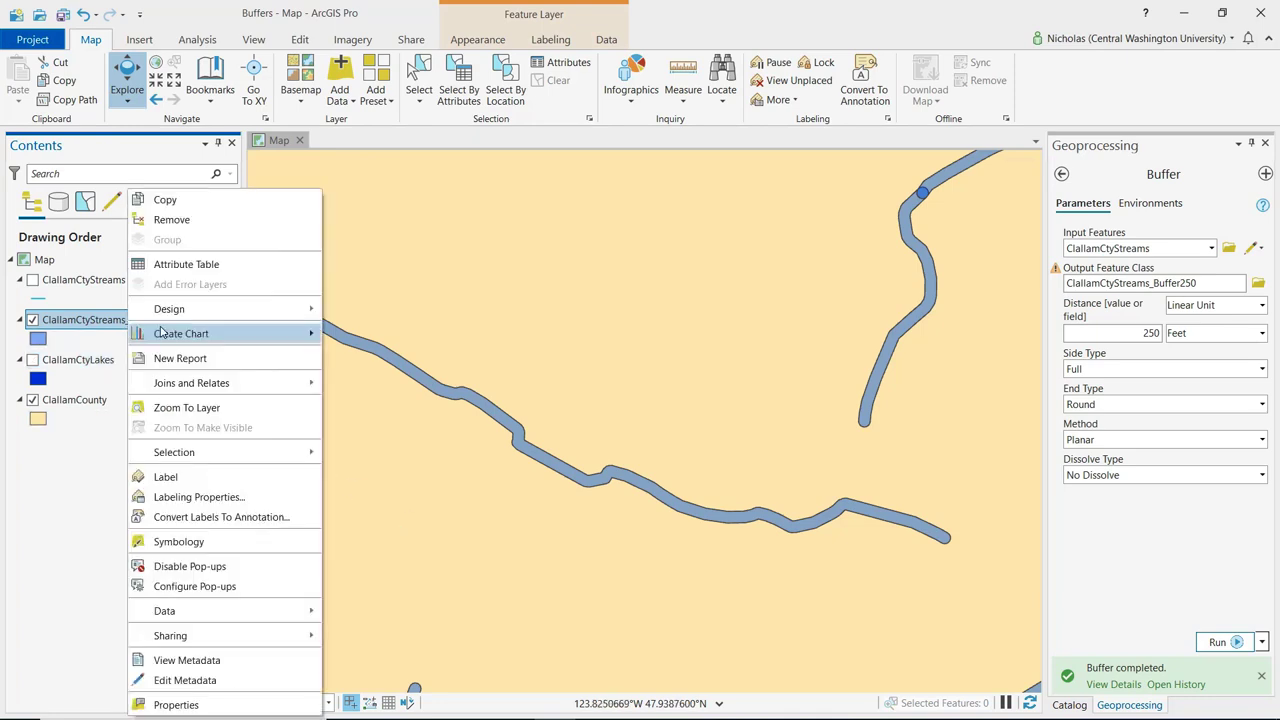
{"action": "left_click", "coordinate": [190, 266]}
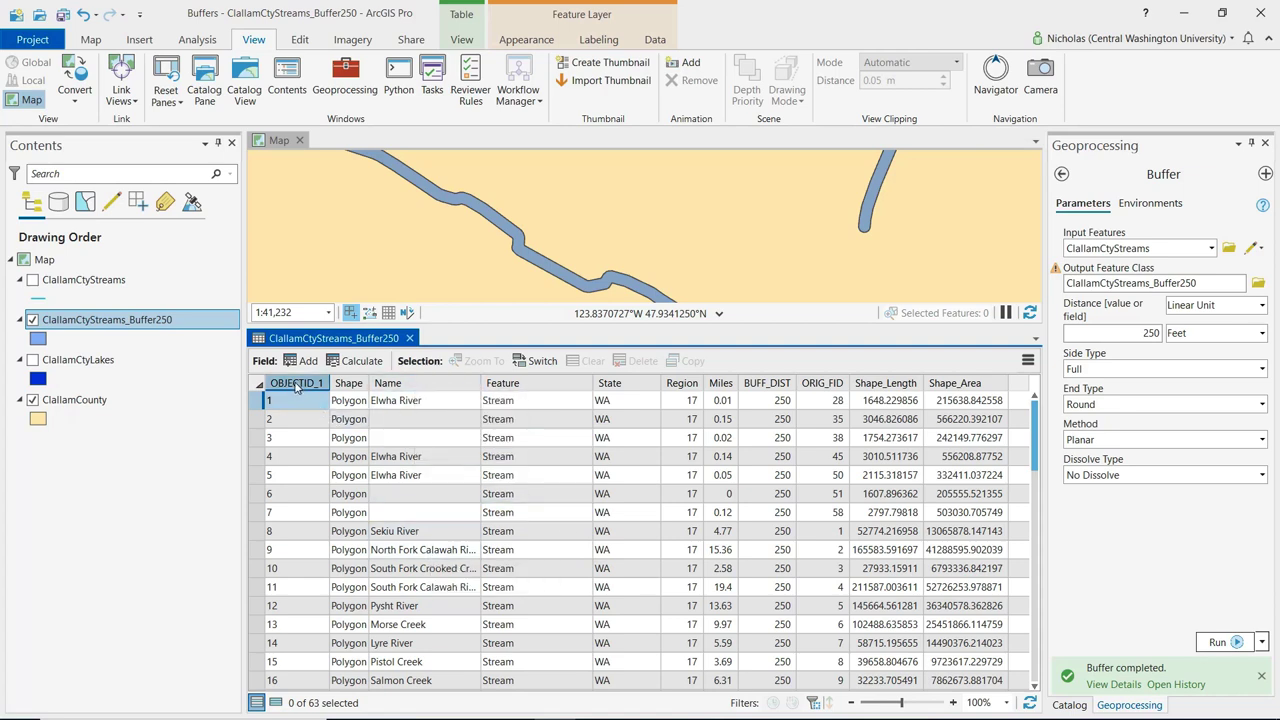
{"action": "mouse_move", "coordinate": [296, 387]}
{"action": "mouse_move", "coordinate": [832, 386]}
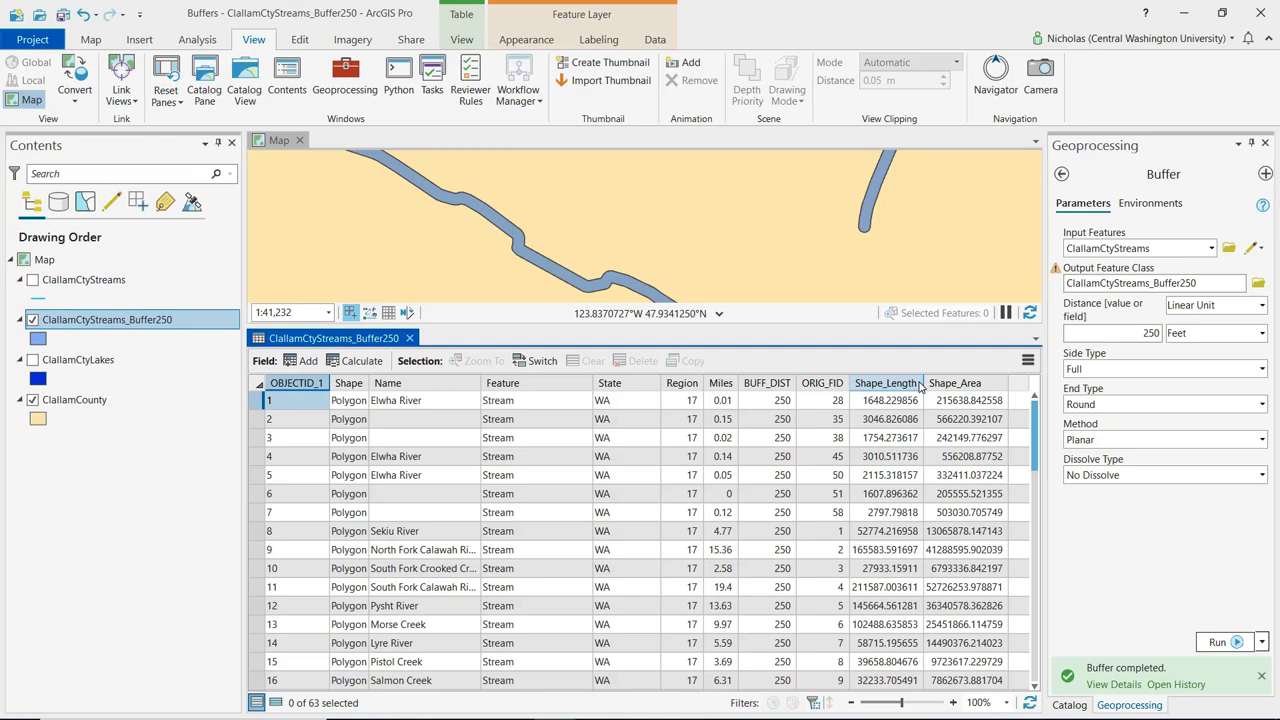
Step: Close the stream buffer table and reopen a blank Buffer tool
{"action": "left_click", "coordinate": [411, 339]}
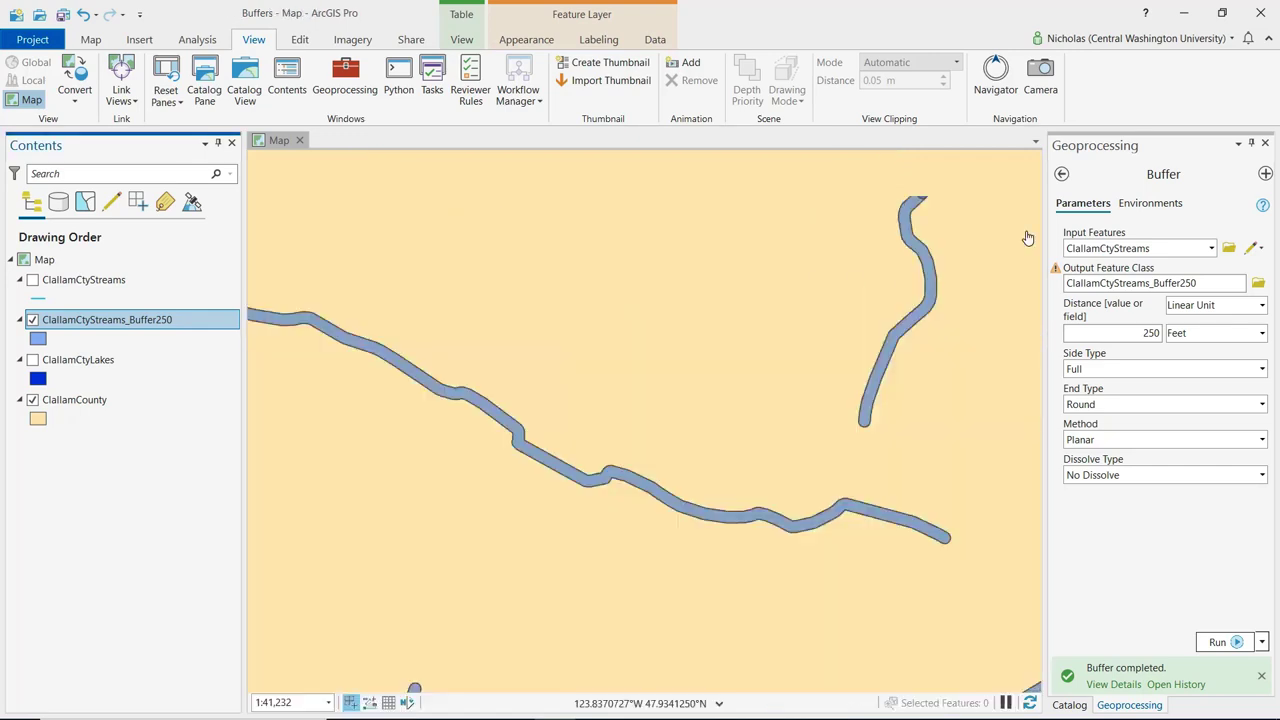
{"action": "left_click", "coordinate": [1061, 175]}
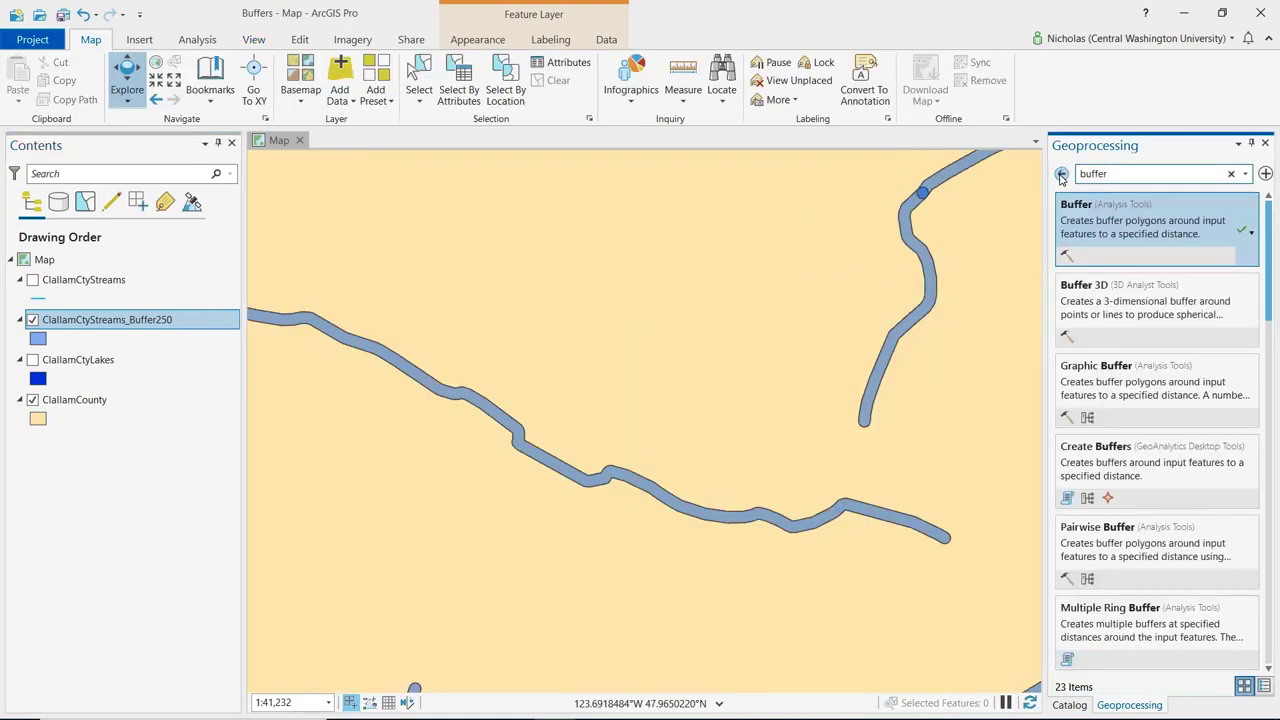
{"action": "left_click", "coordinate": [1097, 224]}
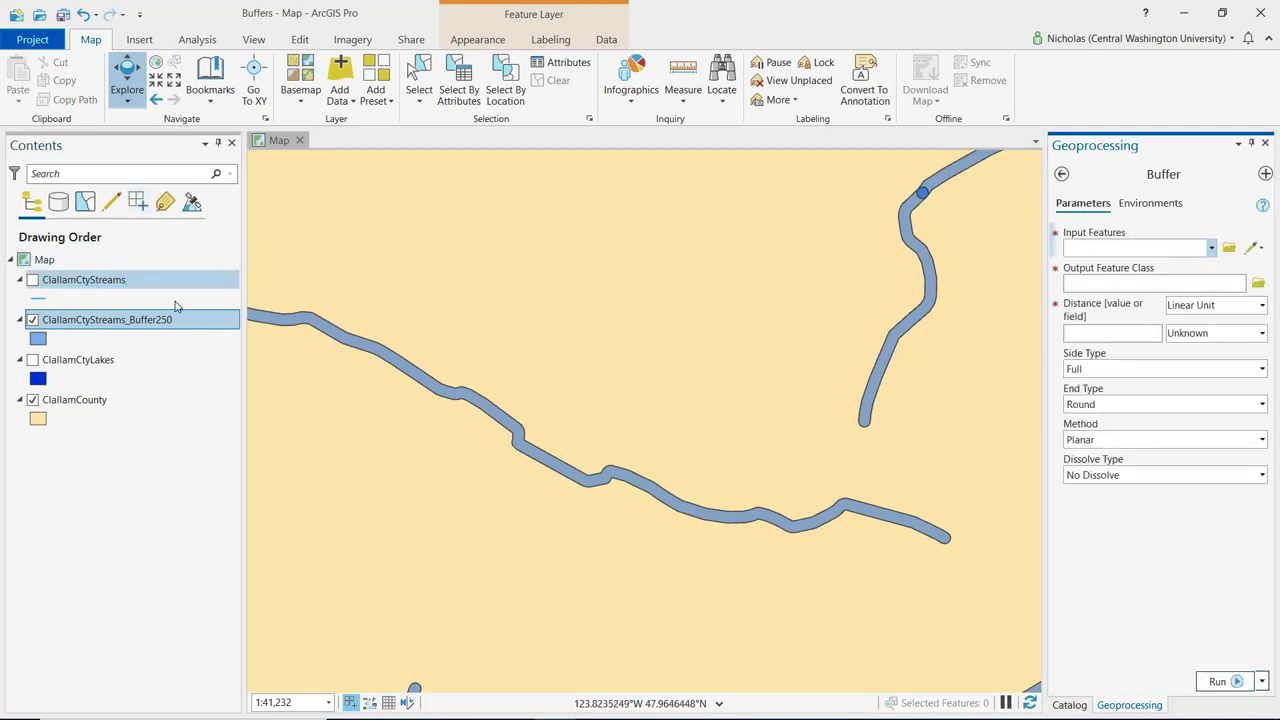
Step: Zoom out to the whole county, hide the stream buffers and show ClallamCtyLakes
{"action": "scroll", "coordinate": [503, 314], "scroll_direction": "down", "scroll_amount": 5}
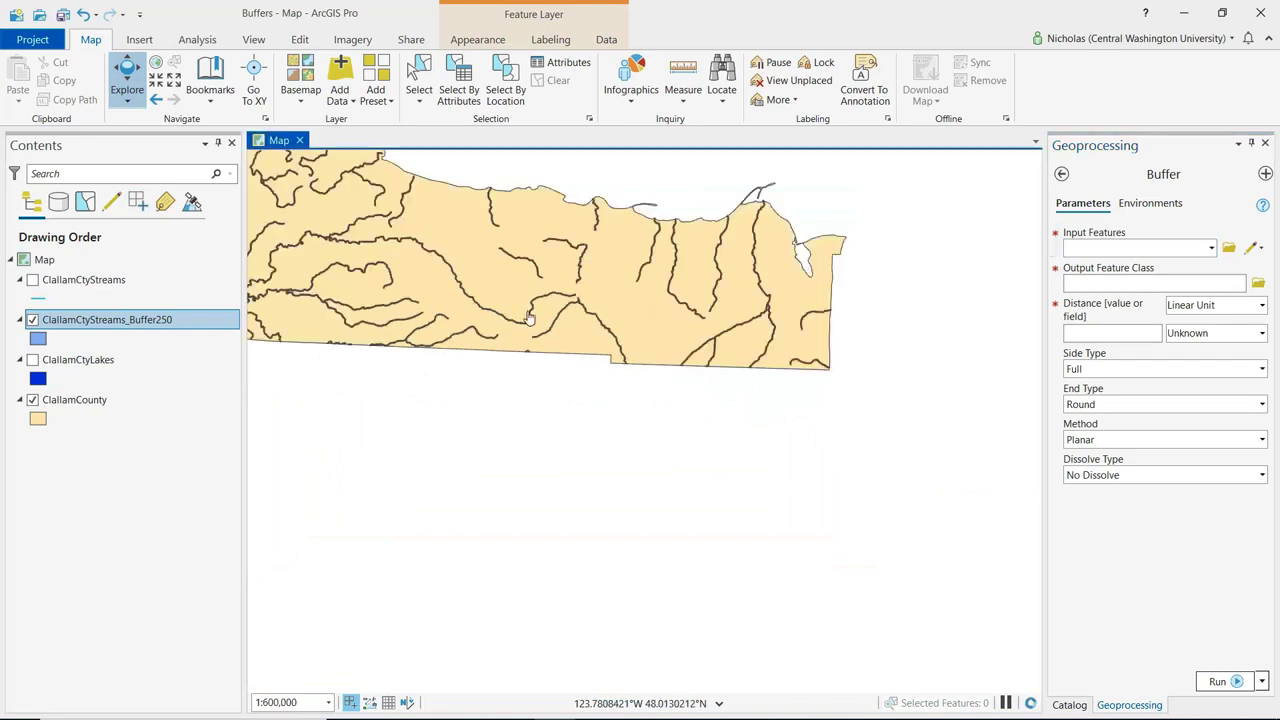
{"action": "left_click_drag", "start_coordinate": [503, 314], "coordinate": [725, 527]}
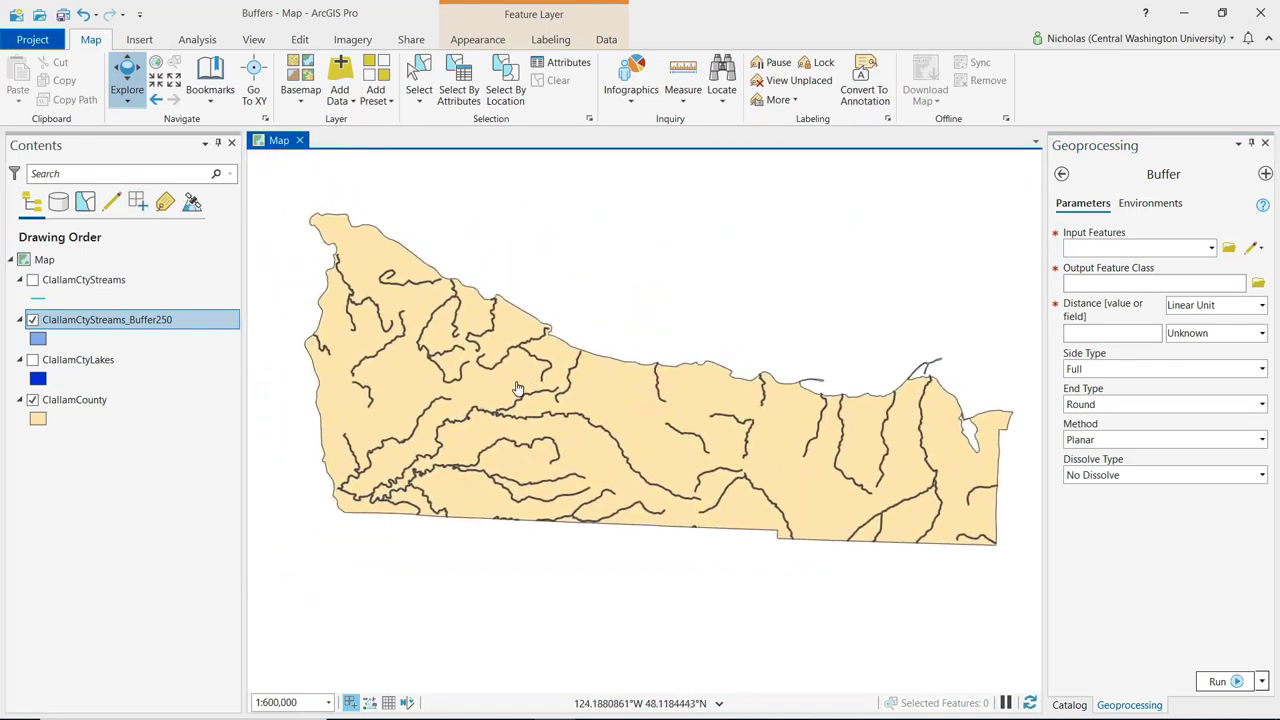
{"action": "left_click", "coordinate": [32, 320]}
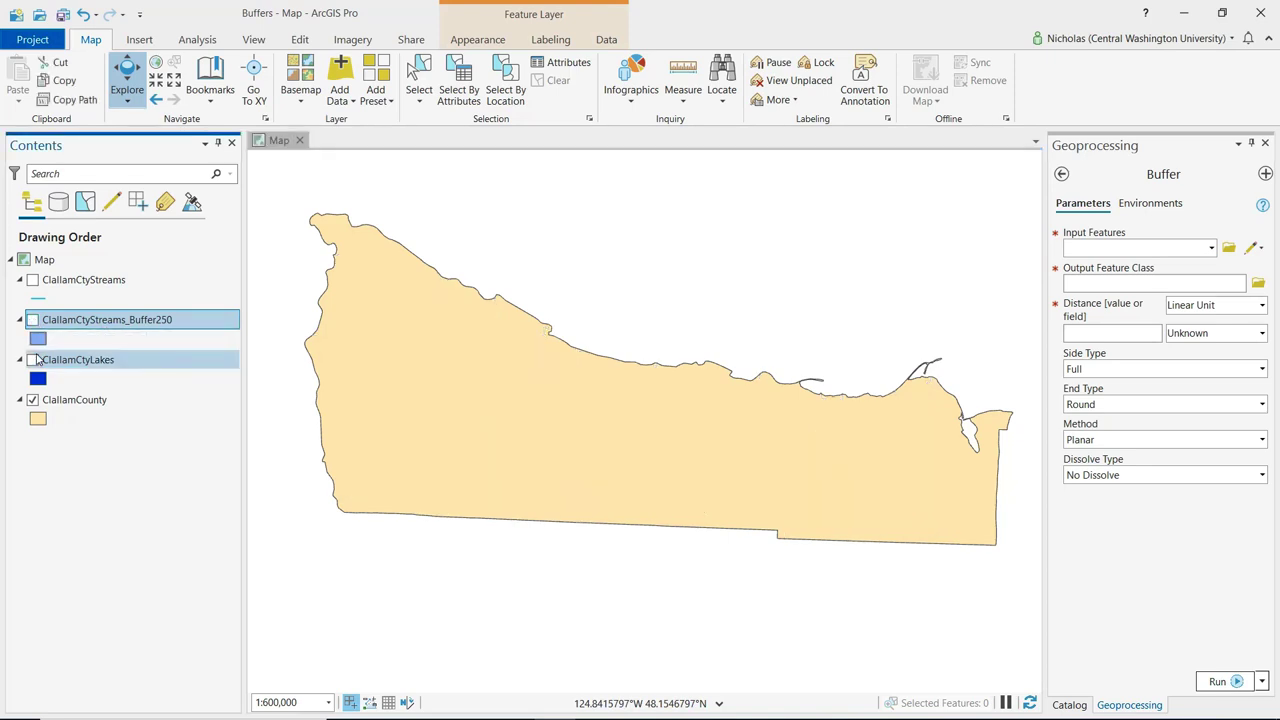
{"action": "left_click", "coordinate": [32, 360]}
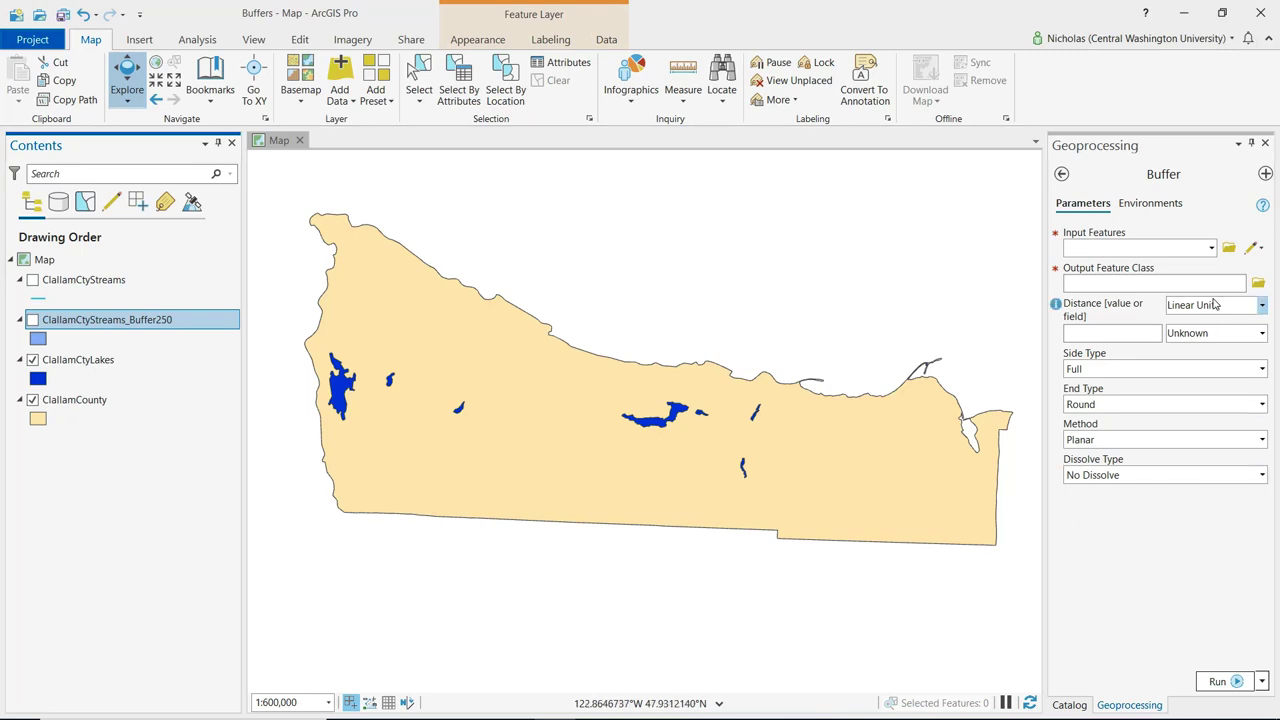
Step: Choose ClallamCtyLakes as the buffer input and name the output ClallamCtyLakes_Buffer250
{"action": "left_click", "coordinate": [1211, 248]}
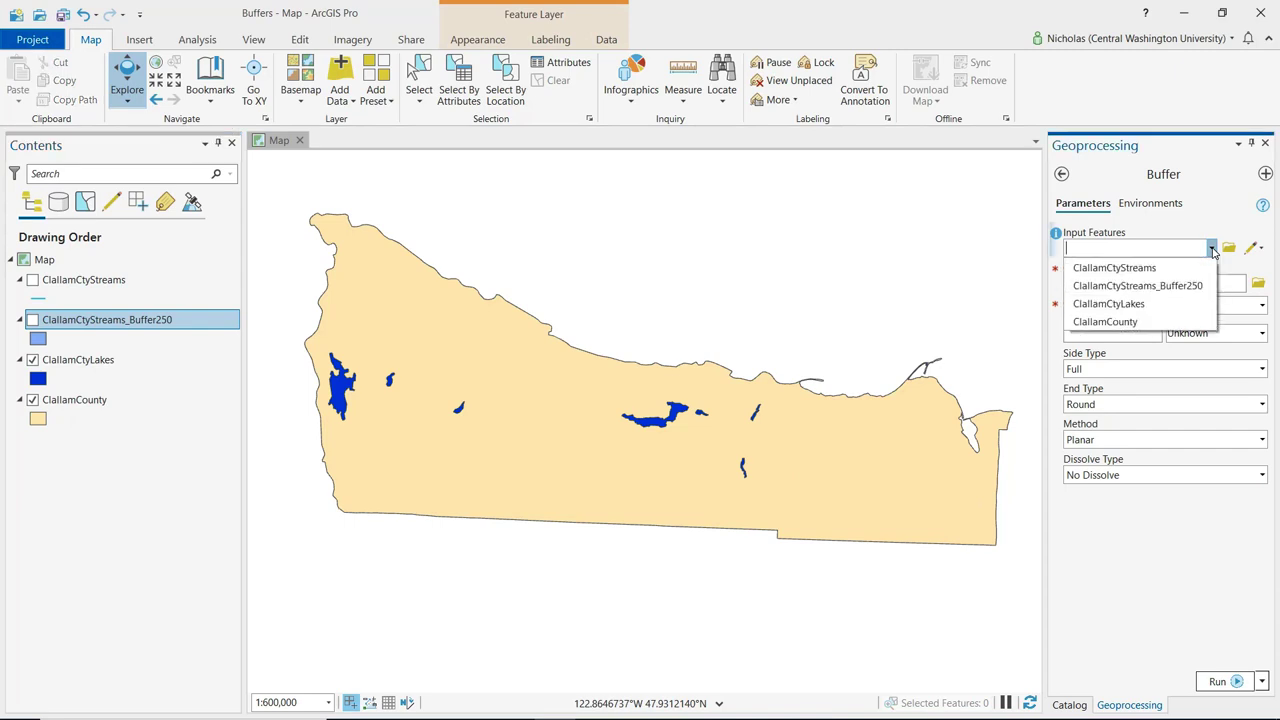
{"action": "left_click", "coordinate": [1149, 304]}
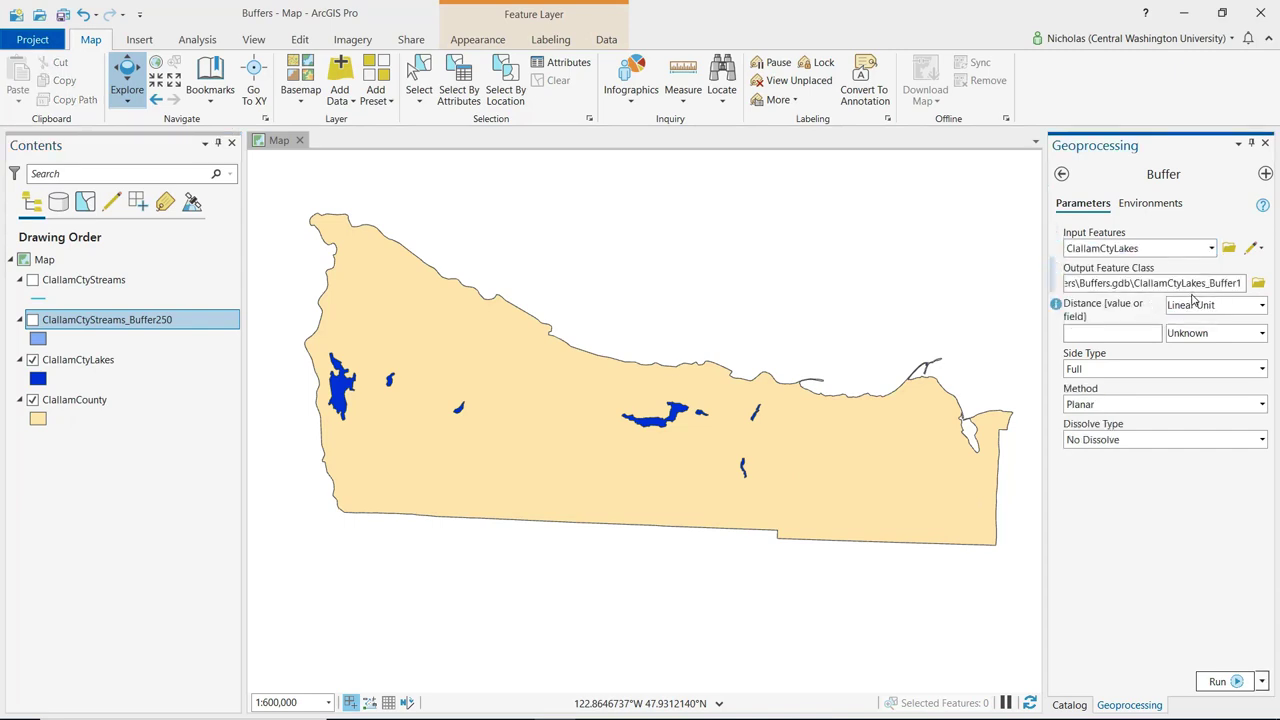
{"action": "key", "text": "BackSpace"}
{"action": "type", "text": "250"}
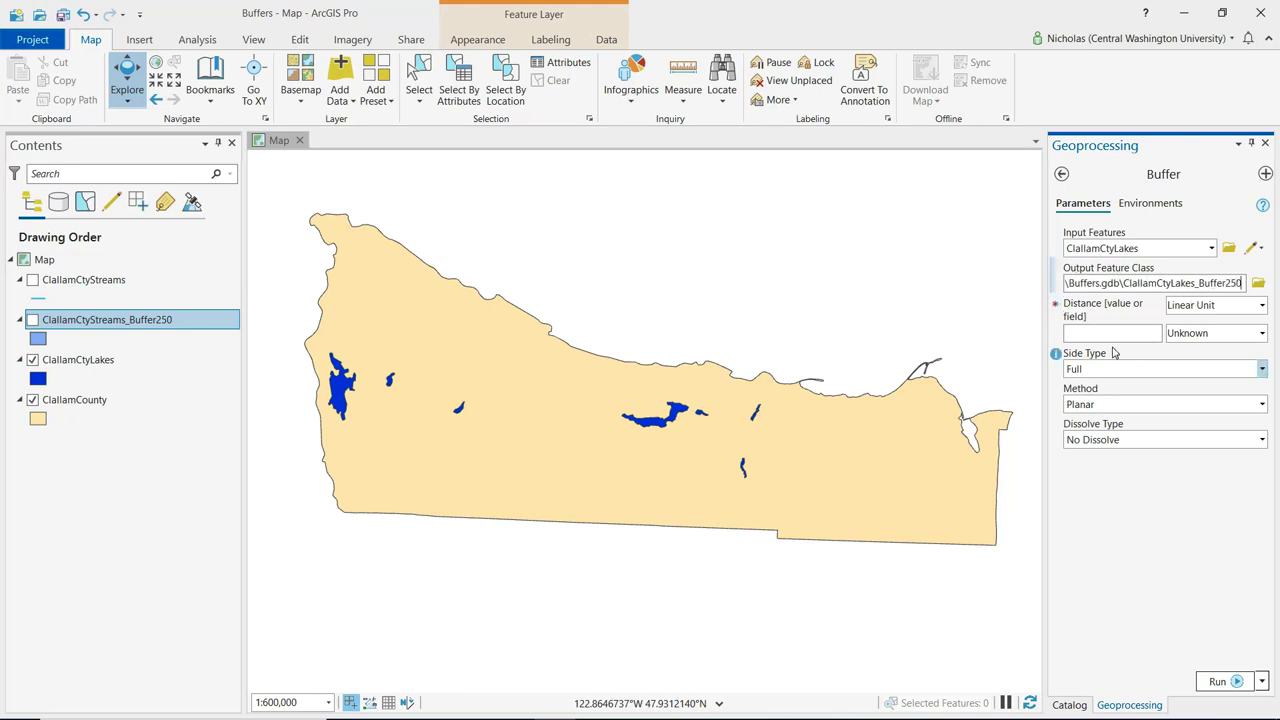
{"action": "key", "text": "Tab"}
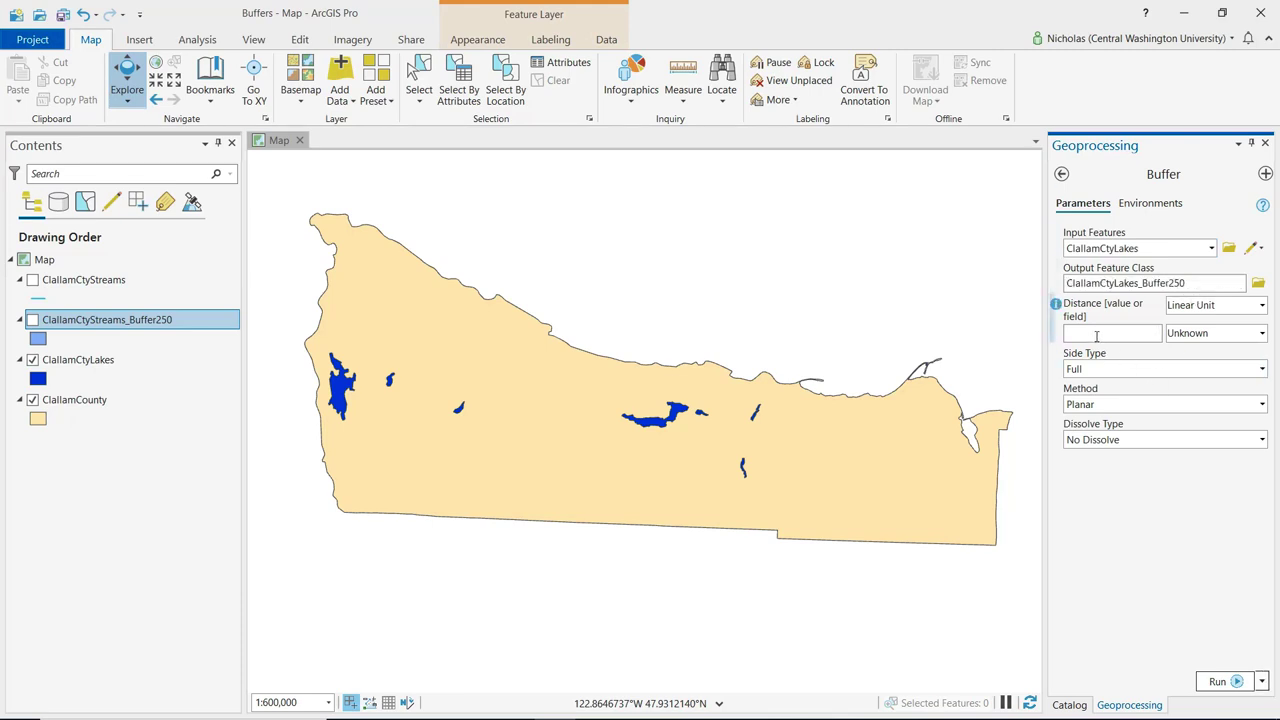
Step: Set the distance to 250 Feet and the side type to exclude the input polygon
{"action": "left_click", "coordinate": [1096, 336]}
{"action": "type", "text": "250"}
{"action": "key", "text": "Tab"}
{"action": "key", "text": "f"}
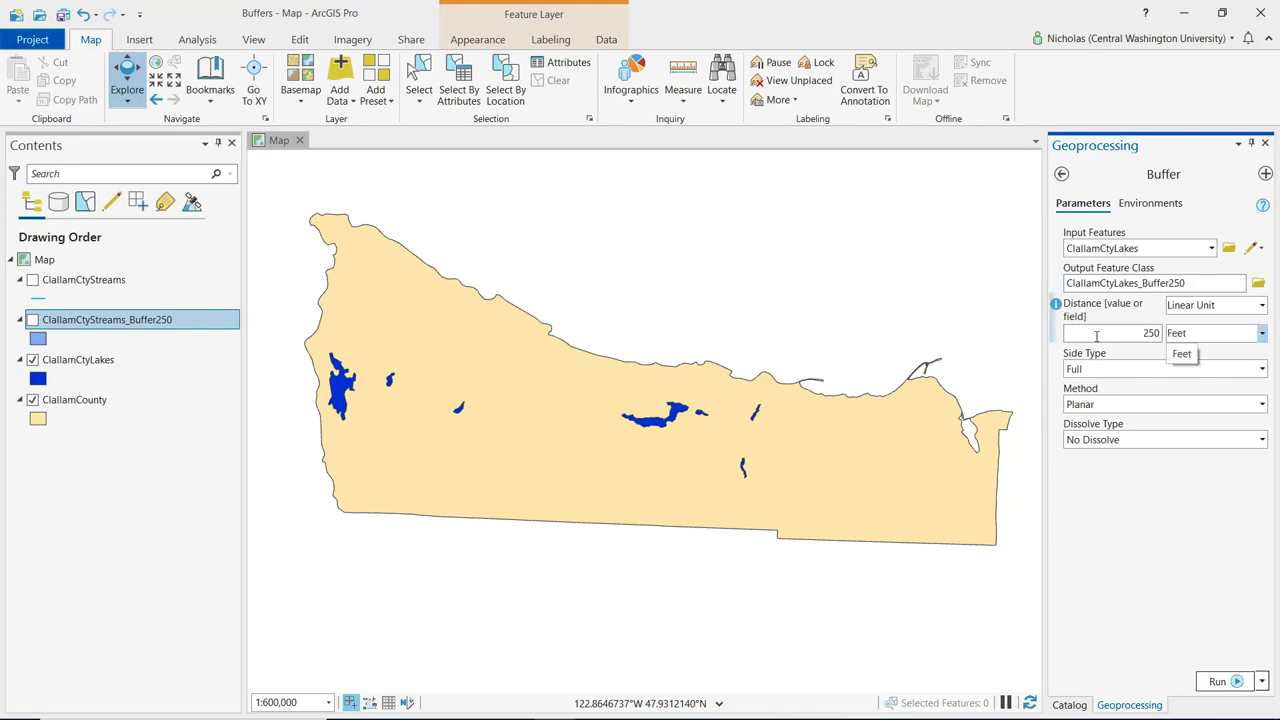
{"action": "left_click", "coordinate": [1185, 351]}
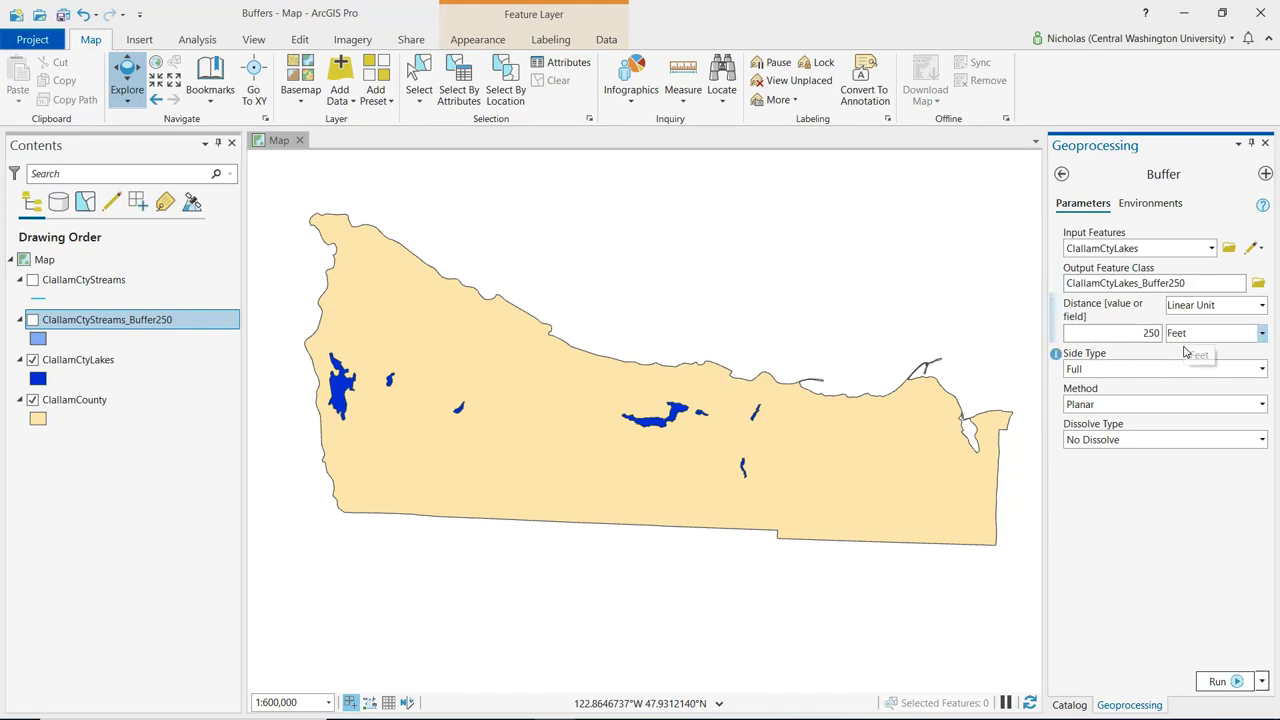
{"action": "left_click", "coordinate": [1264, 371]}
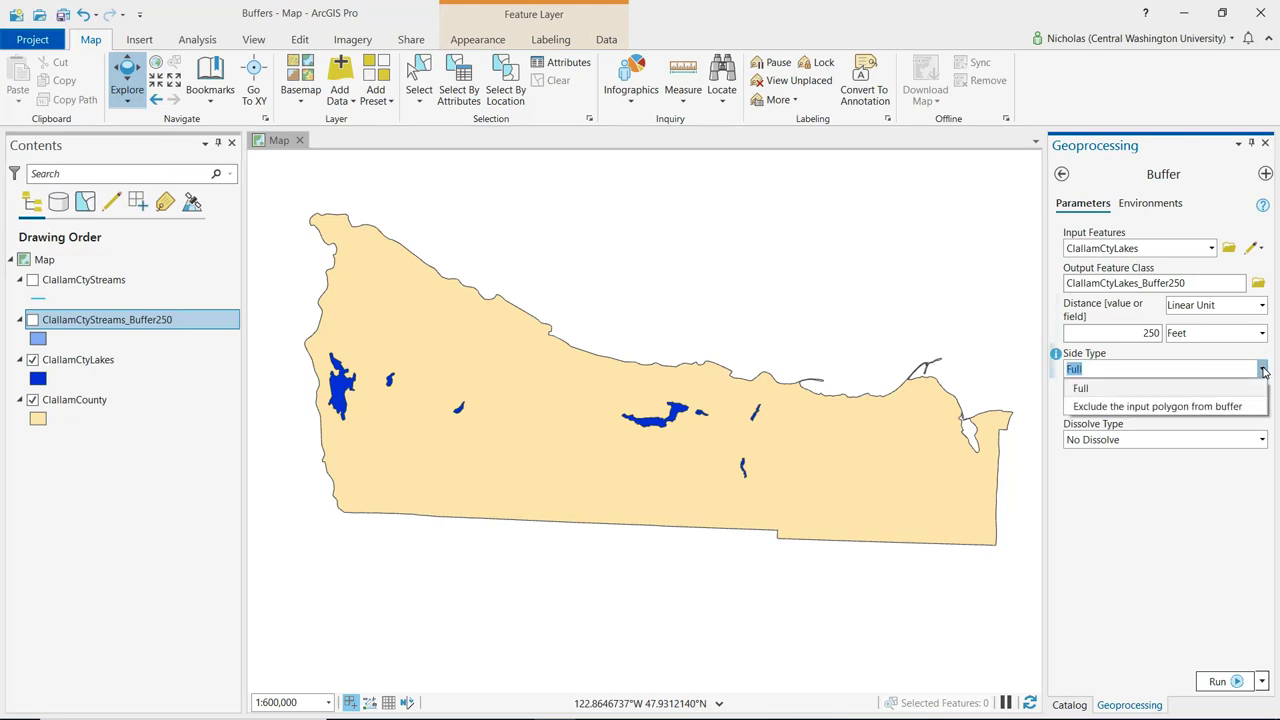
{"action": "left_click", "coordinate": [1105, 407]}
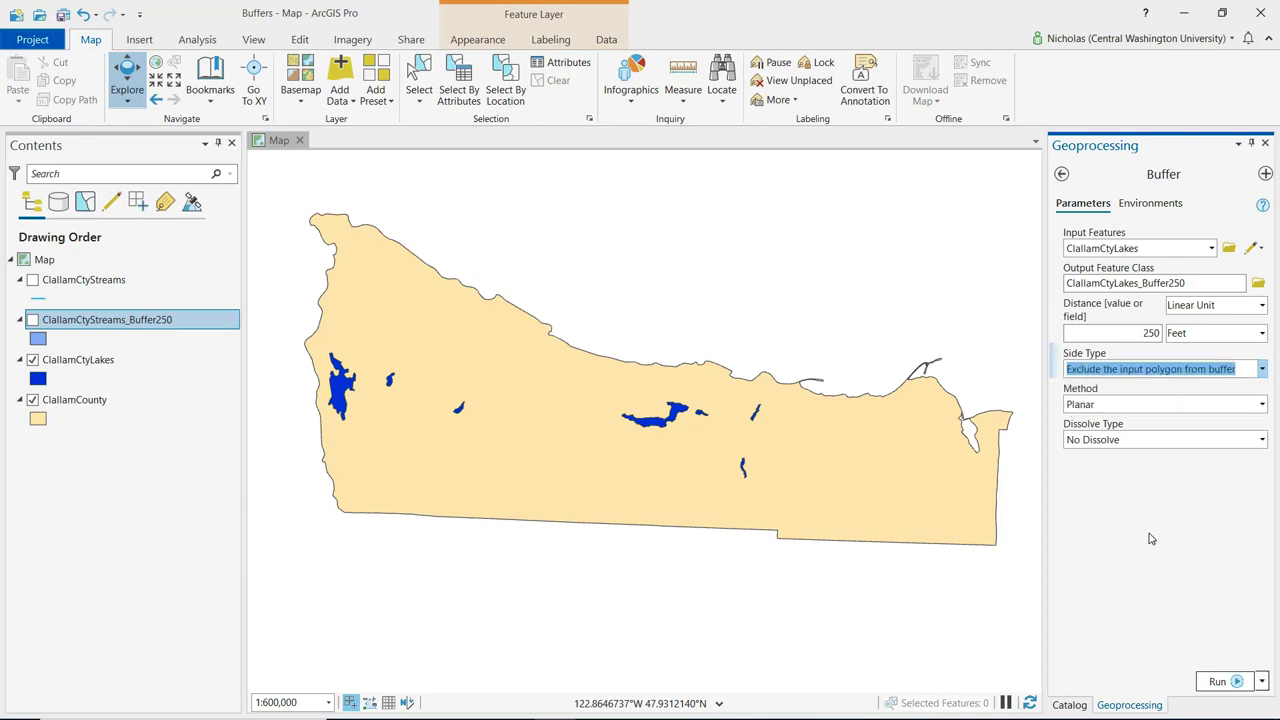
Step: Run the lake buffer, zoom in, and toggle ClallamCtyLakes off and on to compare the rings
{"action": "left_click", "coordinate": [1217, 681]}
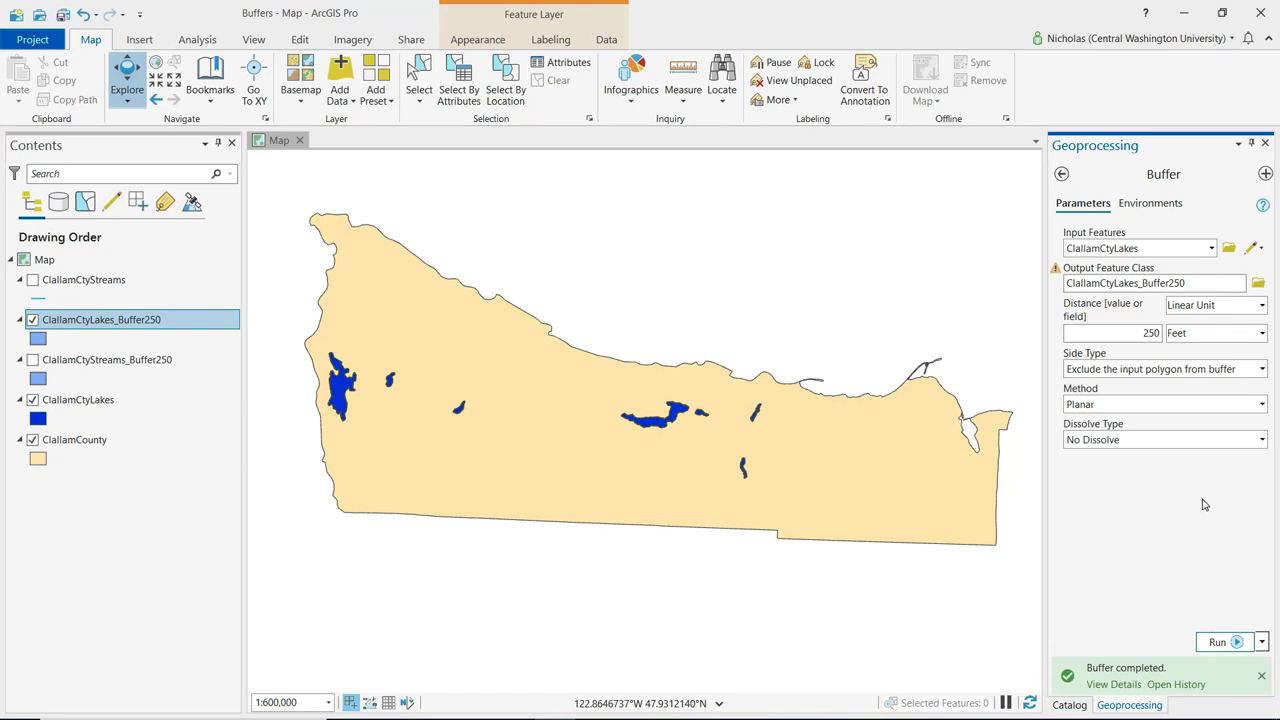
{"action": "scroll", "coordinate": [689, 434], "scroll_direction": "up", "scroll_amount": 1}
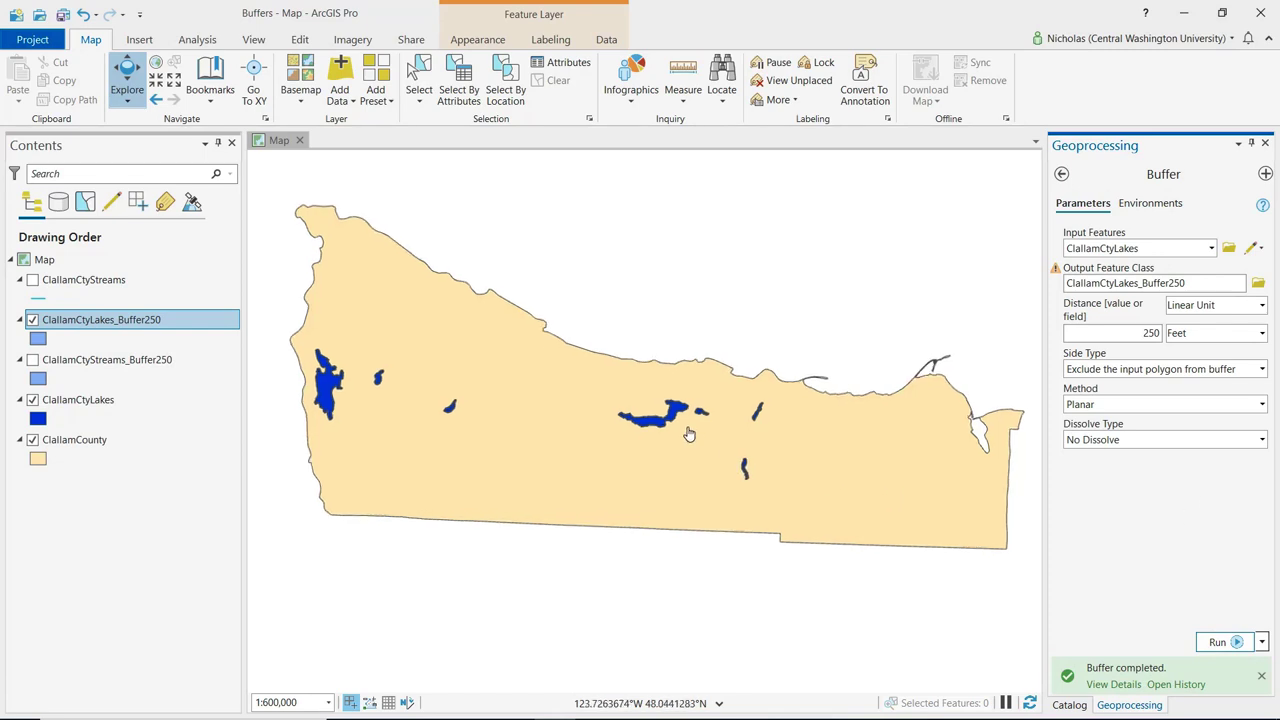
{"action": "scroll", "coordinate": [689, 434], "scroll_direction": "up", "scroll_amount": 5}
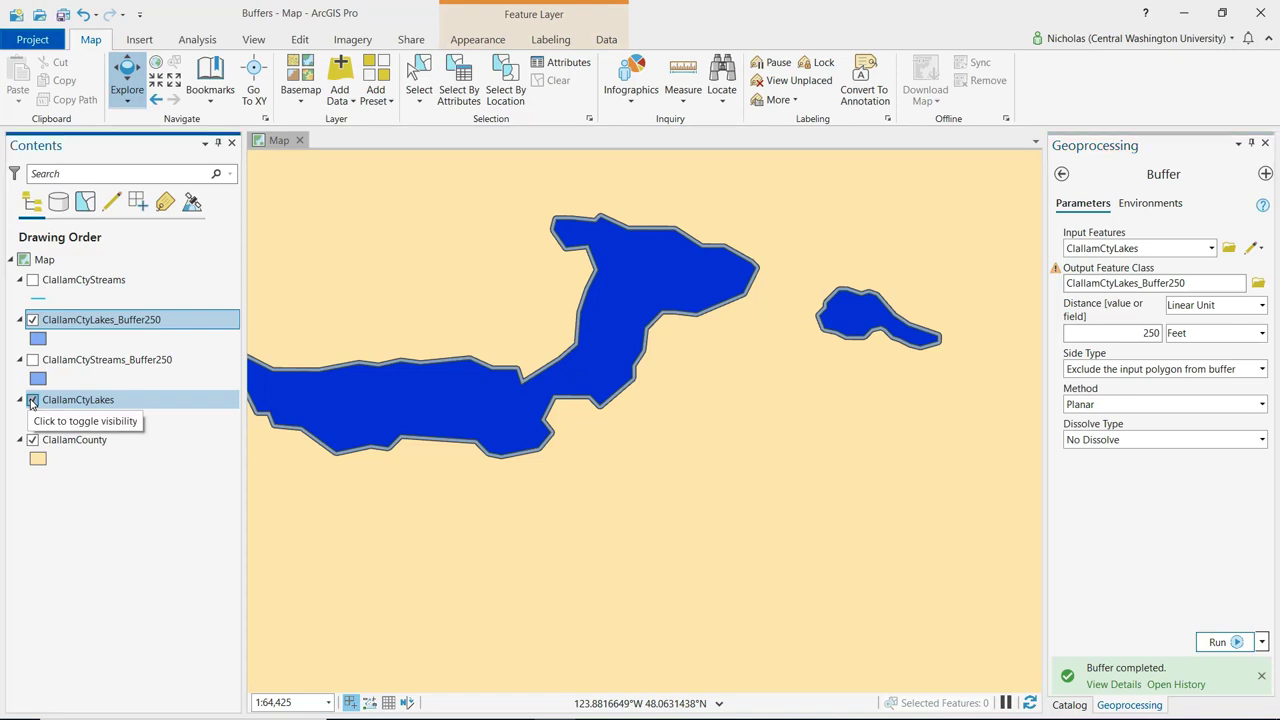
{"action": "left_click", "coordinate": [32, 400]}
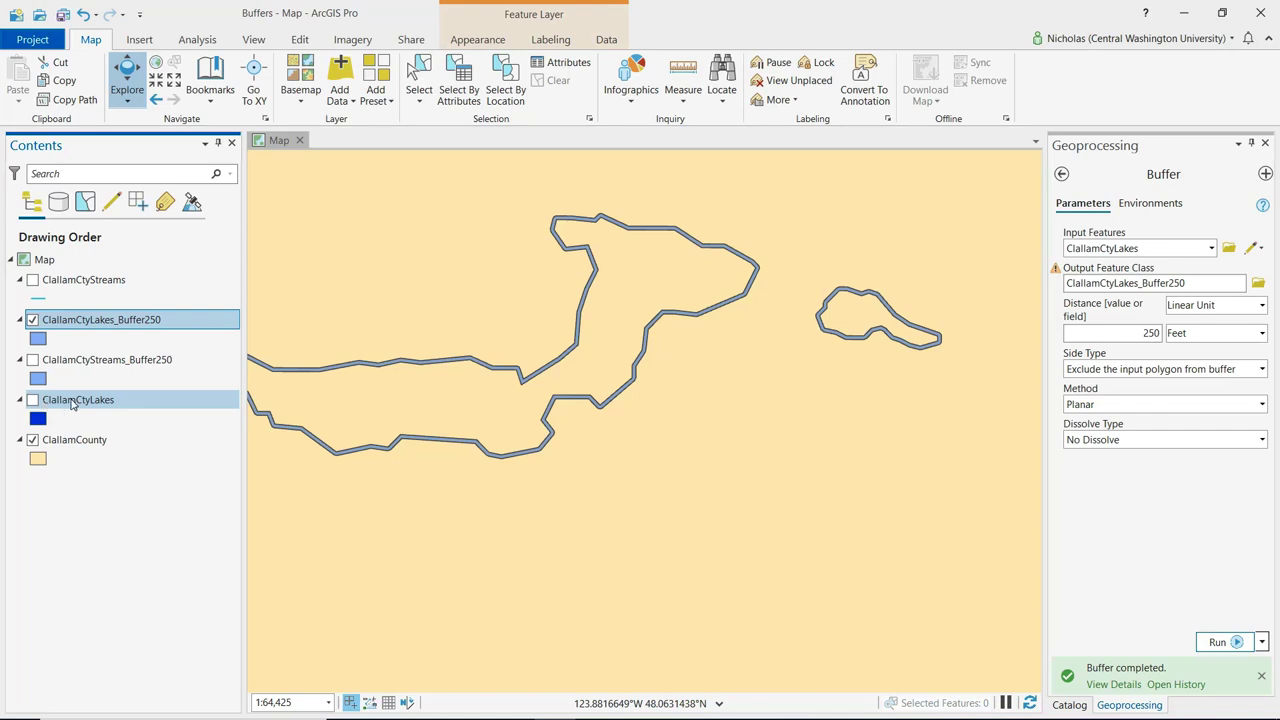
{"action": "left_click", "coordinate": [32, 400]}
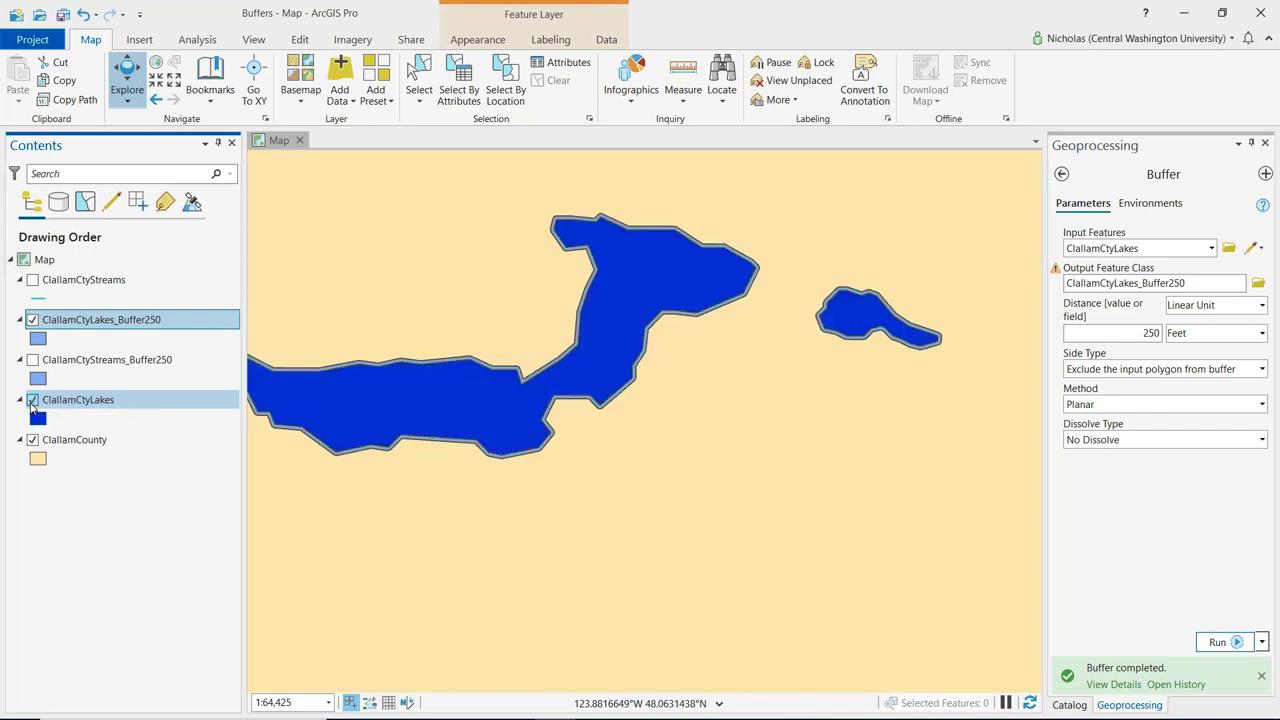
{"action": "right_click", "coordinate": [103, 324]}
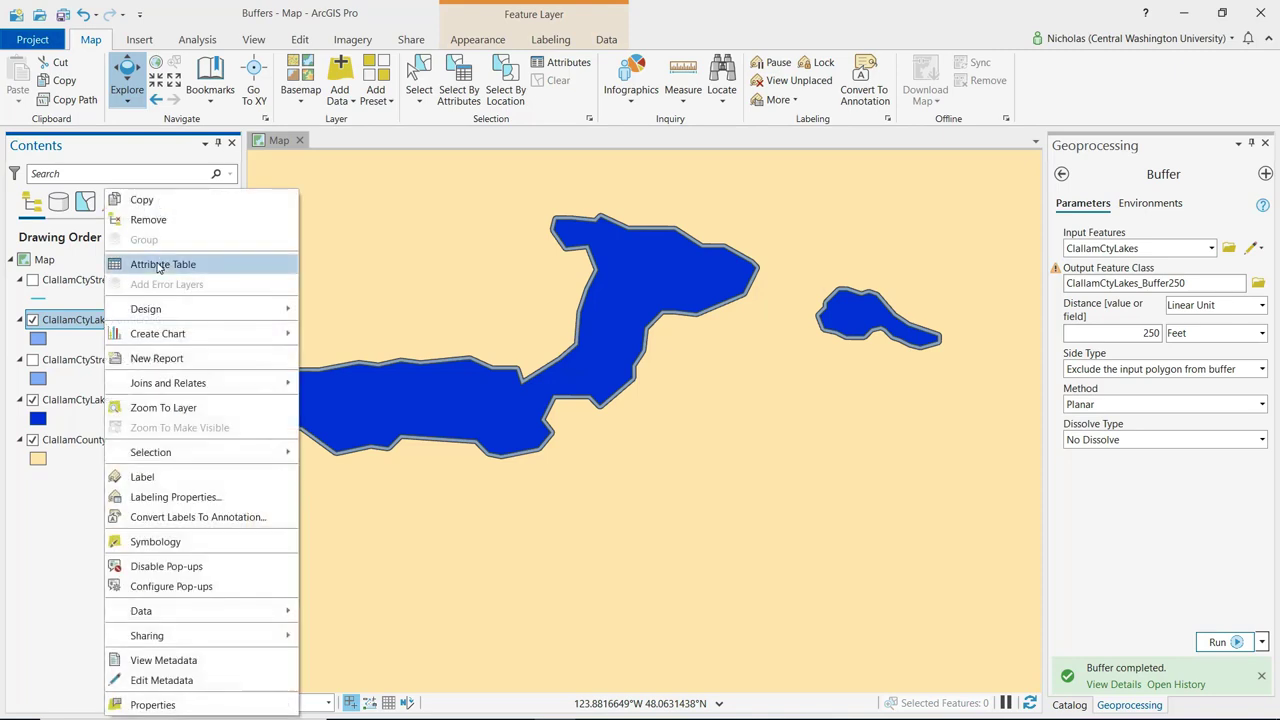
Step: Open the ClallamCtyLakes_Buffer250 attribute table from the layer's context menu
{"action": "left_click", "coordinate": [157, 266]}
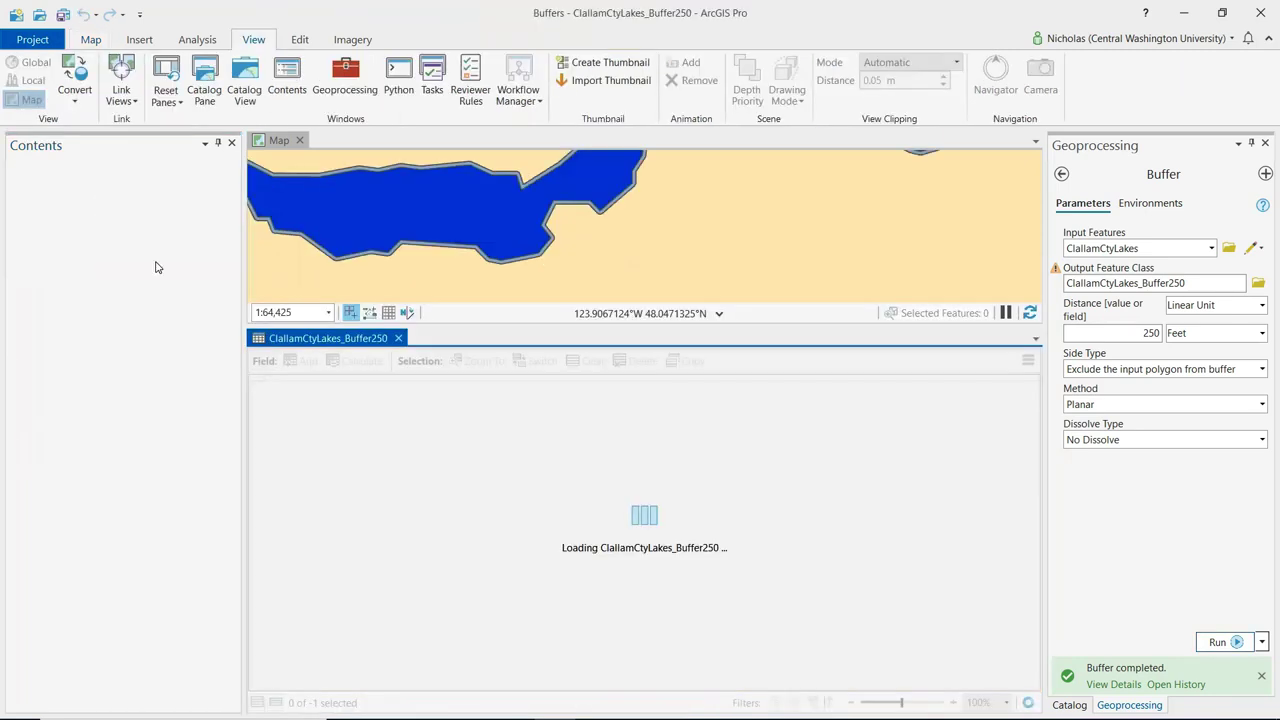